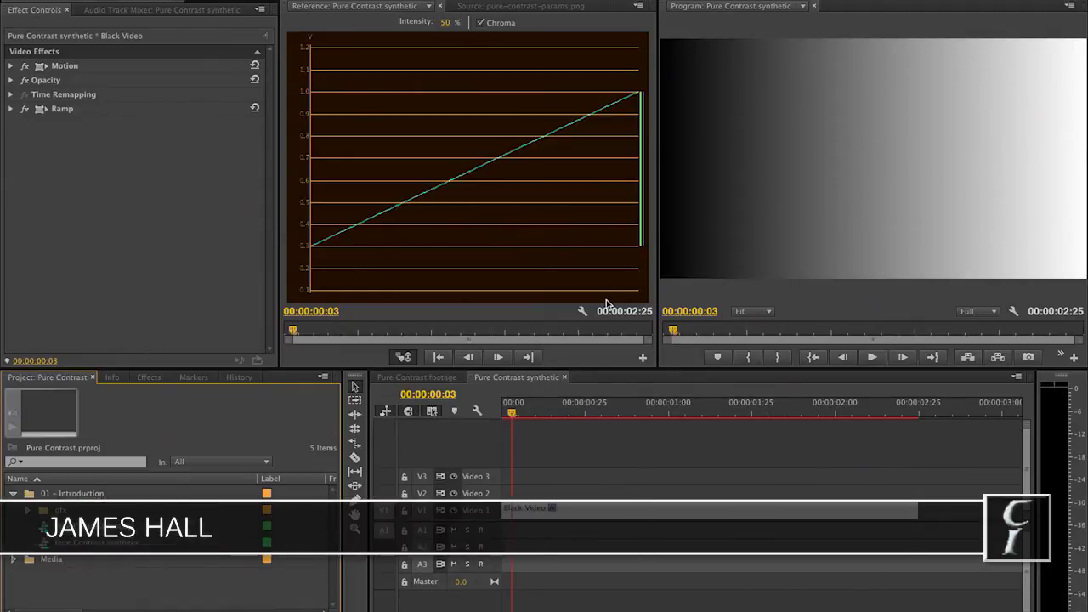
Show the Effects panel filtered by 'pure' so CI Pure Contrast is listed.
left_click(143, 377)
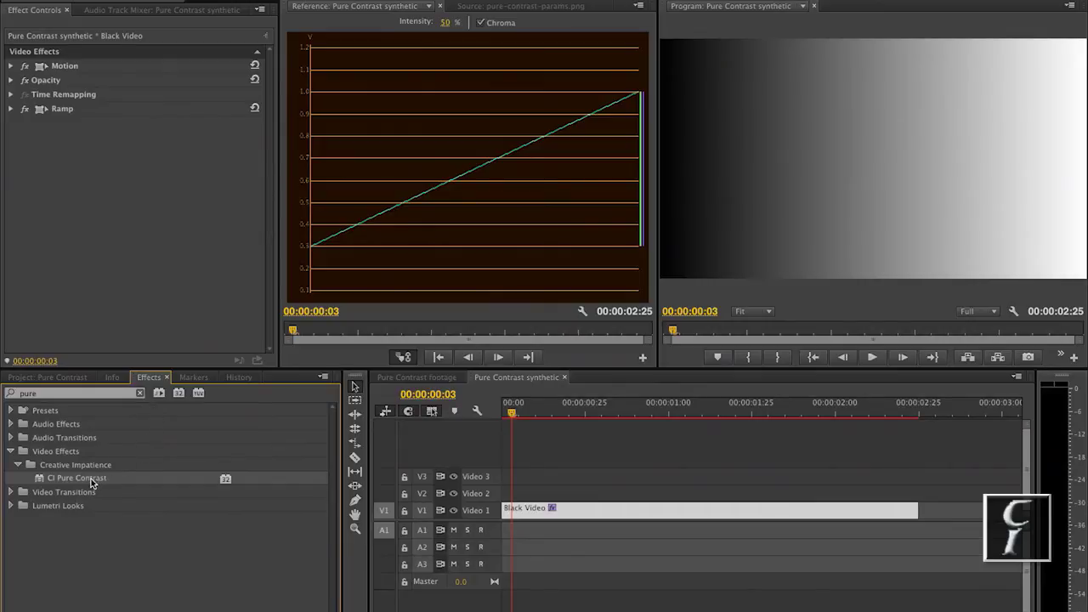
Apply CI Pure Contrast to the Black Video clip and expand its Offset, Gamma and Gain controls.
left_click_drag(92, 484, 88, 210)
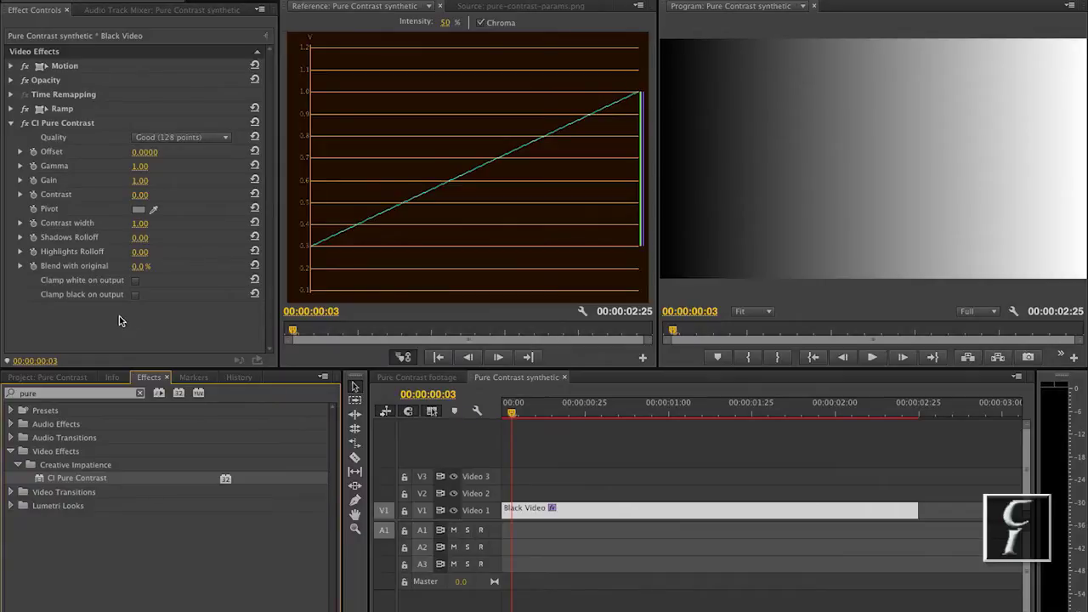
left_click(20, 152)
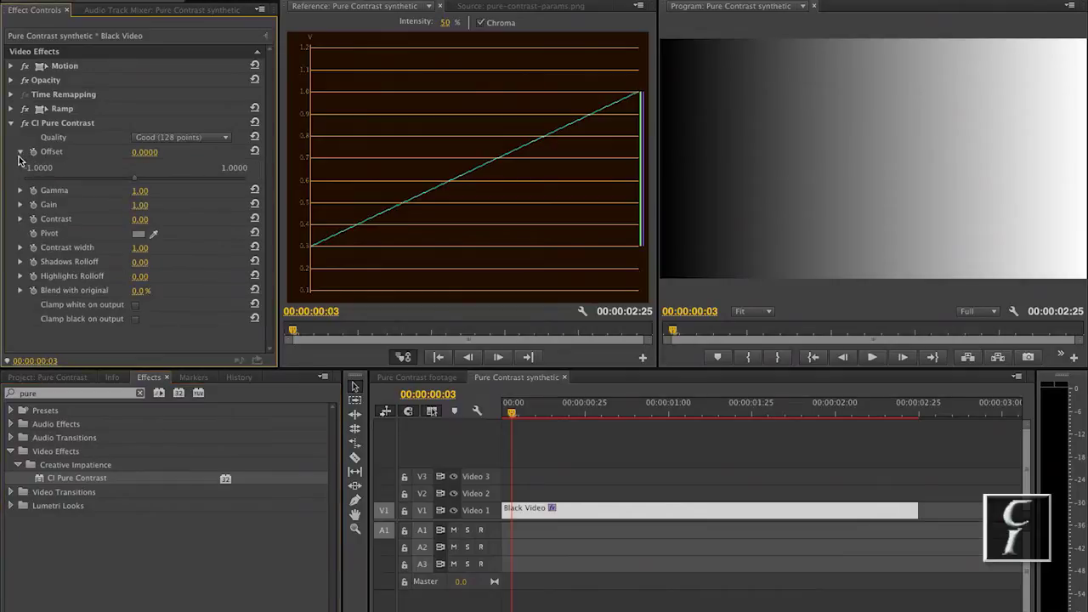
left_click(19, 191)
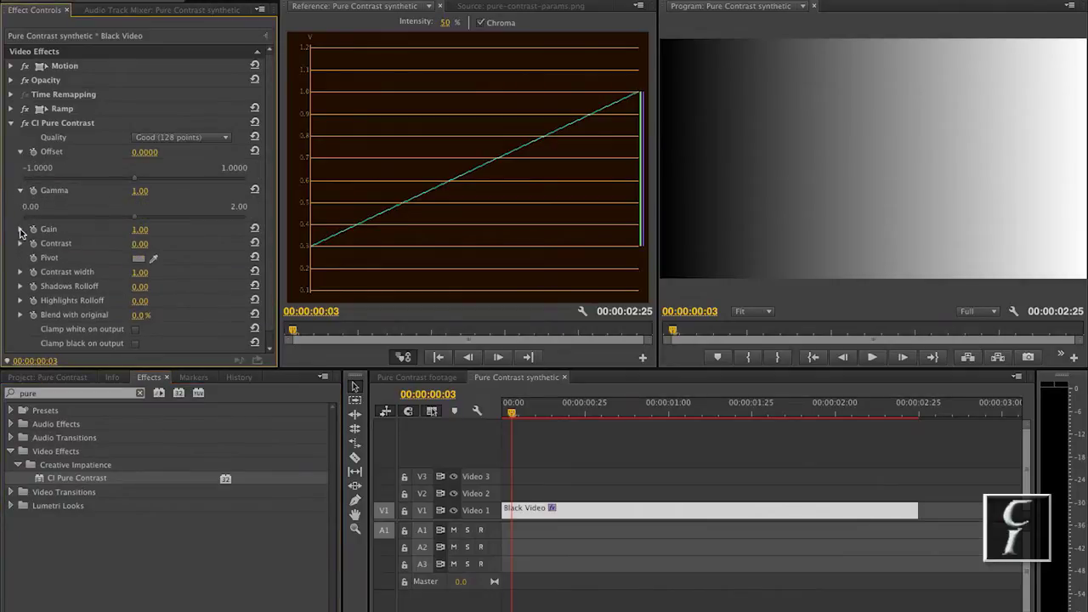
left_click(20, 230)
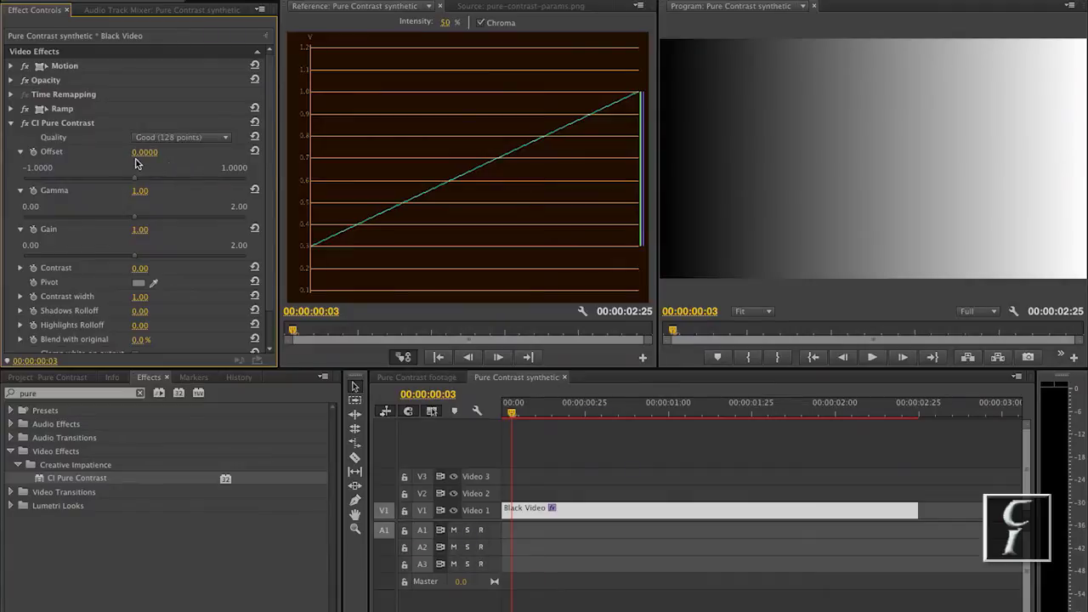
Preview an Offset change on the gradient, then set Offset back to 0.
mouse_move(132, 178)
left_mouse_down()
mouse_move(155, 178)
mouse_move(127, 180)
left_mouse_up()
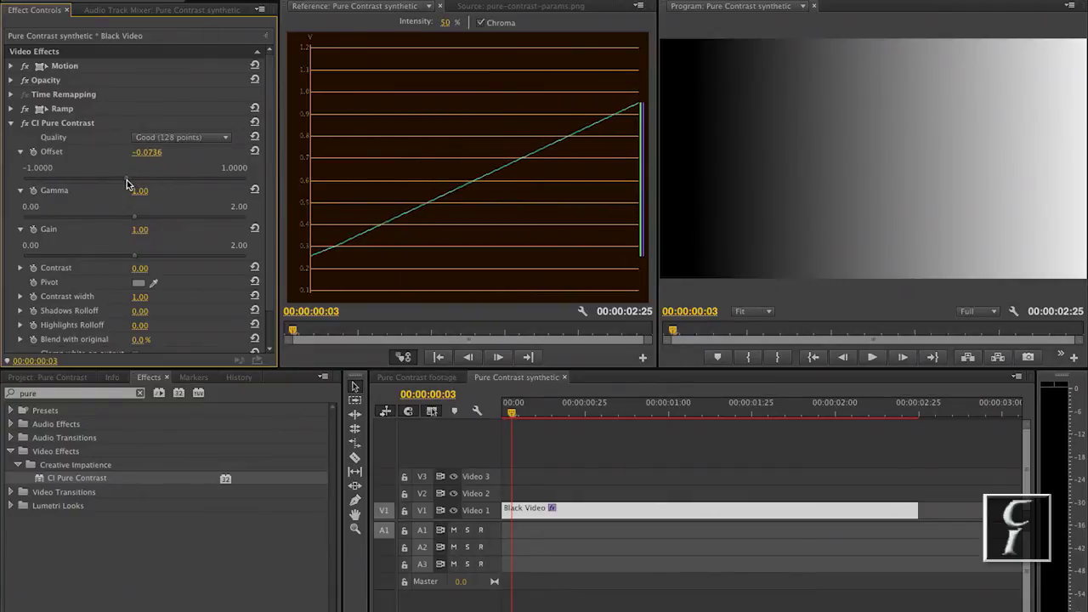
left_click(147, 152)
type("0")
key("Return")
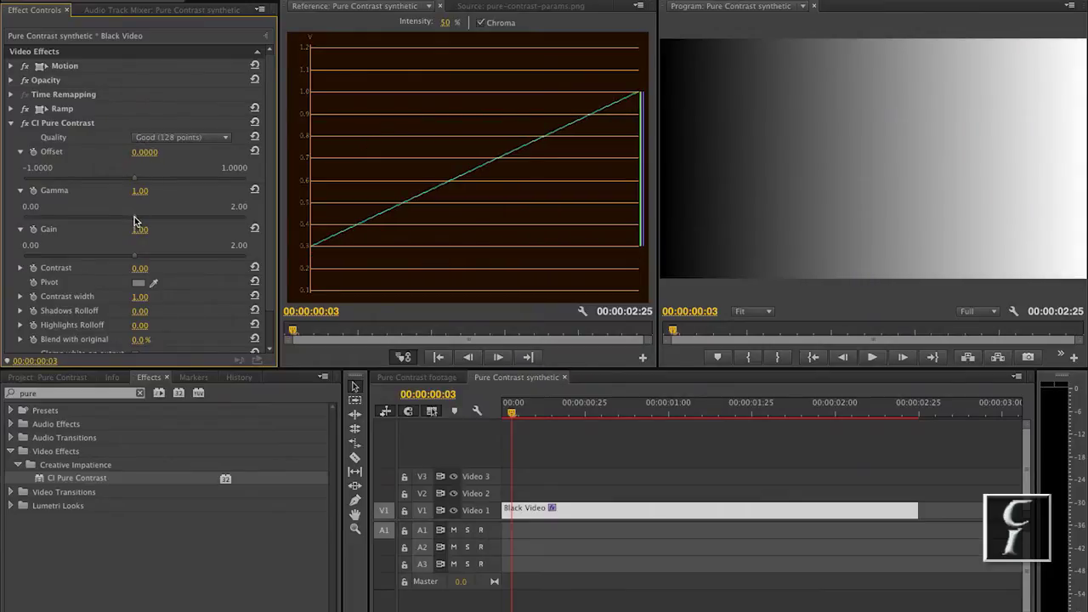
Test Gamma and Gain on the gradient, then reset both to their 1.00 defaults.
mouse_move(135, 218)
left_mouse_down()
mouse_move(155, 219)
mouse_move(114, 217)
left_mouse_up()
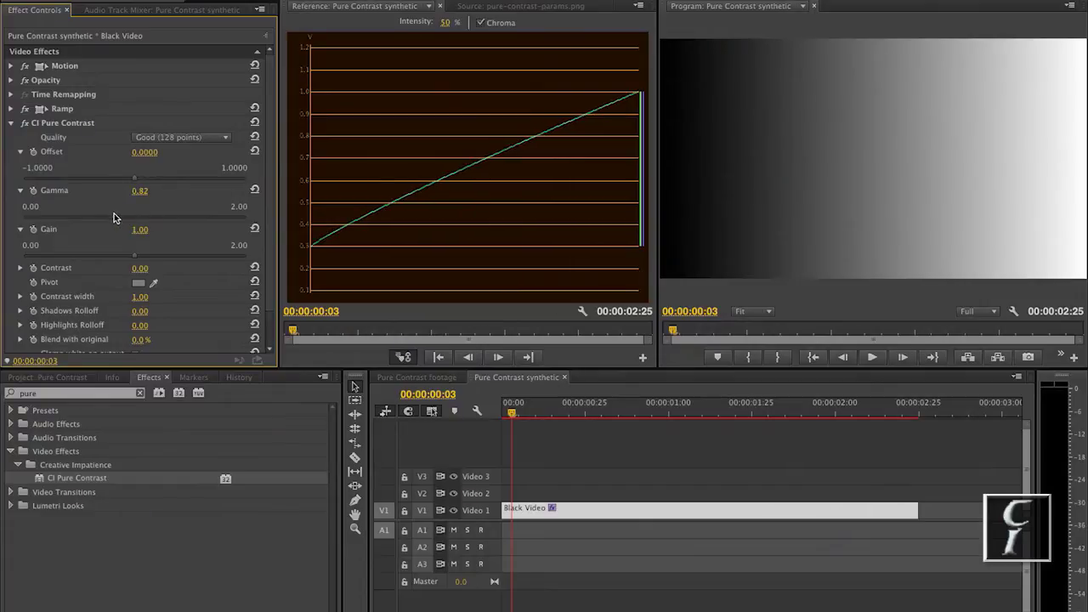
left_click(255, 190)
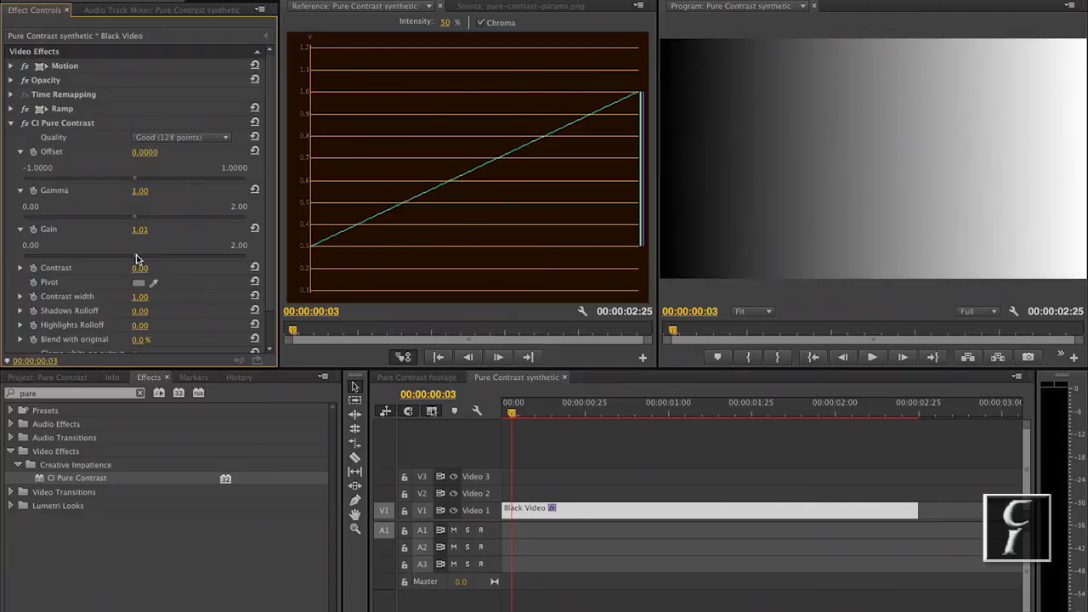
mouse_move(136, 256)
left_mouse_down()
mouse_move(153, 252)
mouse_move(115, 255)
left_mouse_up()
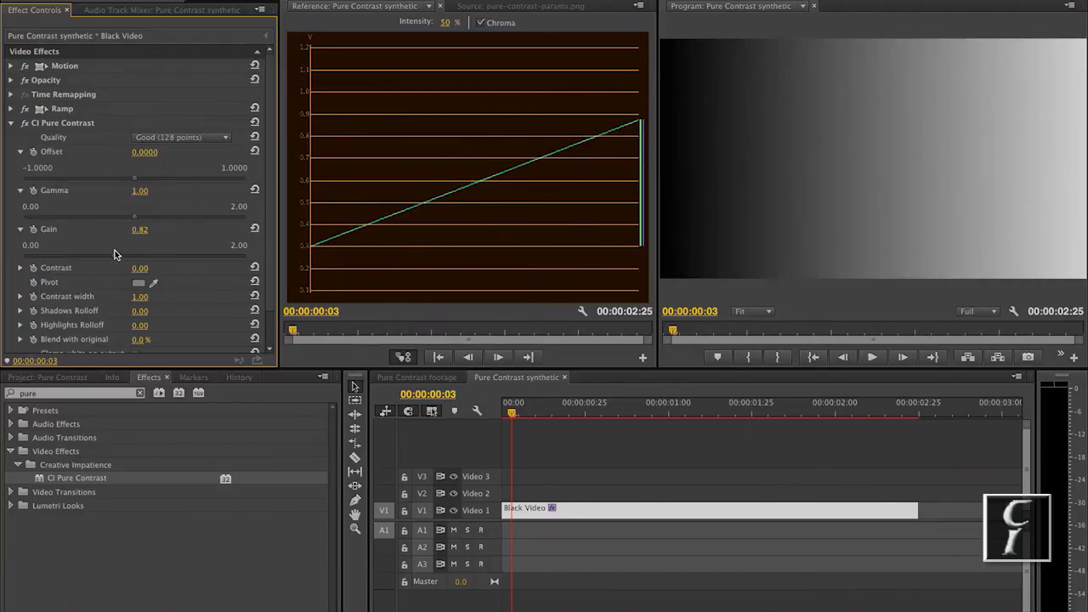
left_click_drag(117, 254, 133, 253)
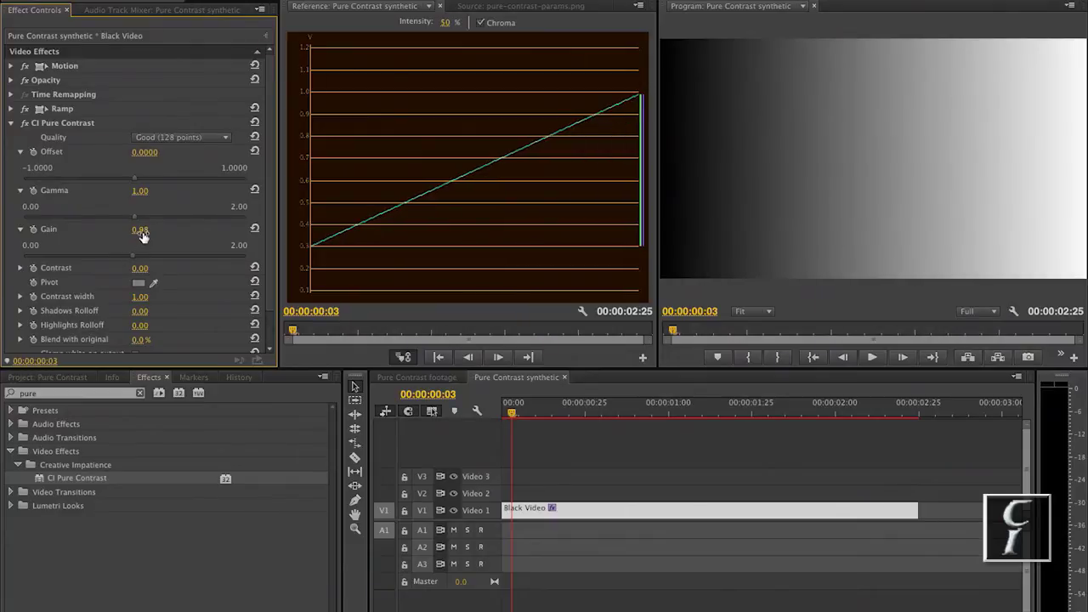
left_click(255, 229)
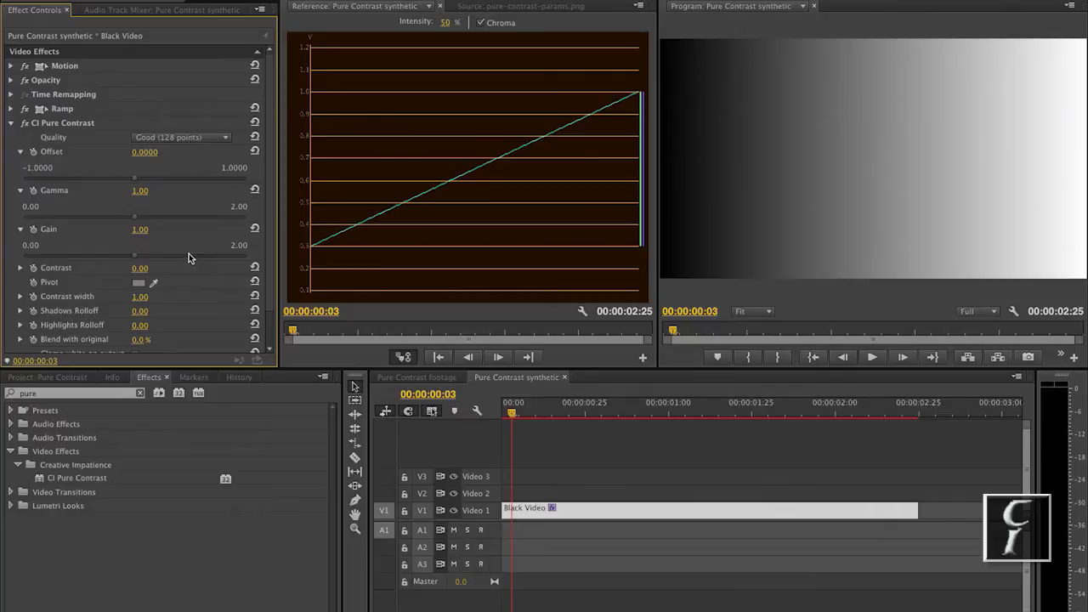
left_click(482, 9)
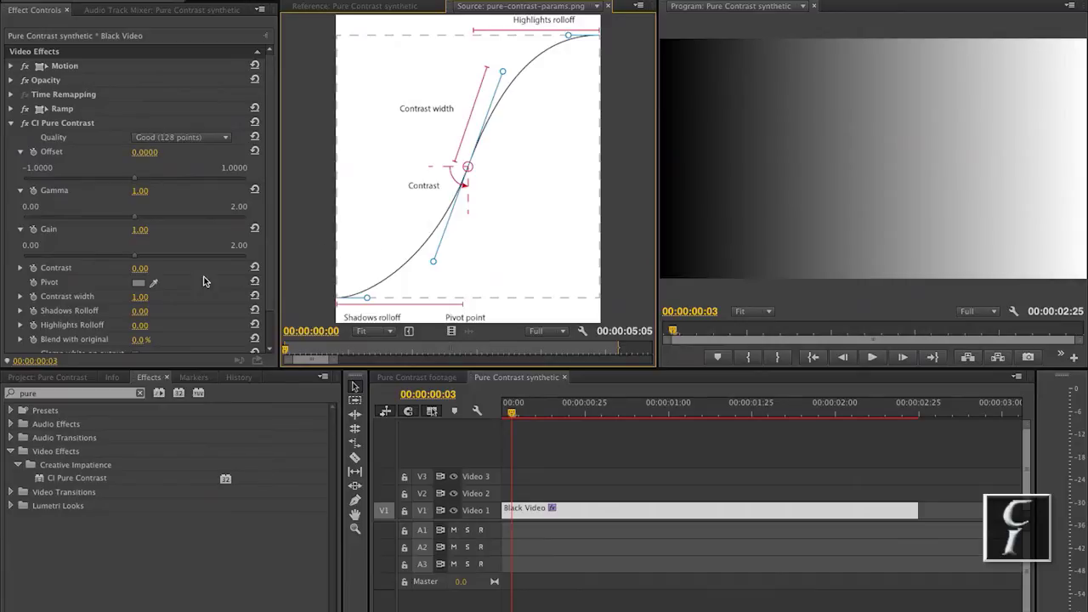
scroll(256, 253, "down", 2)
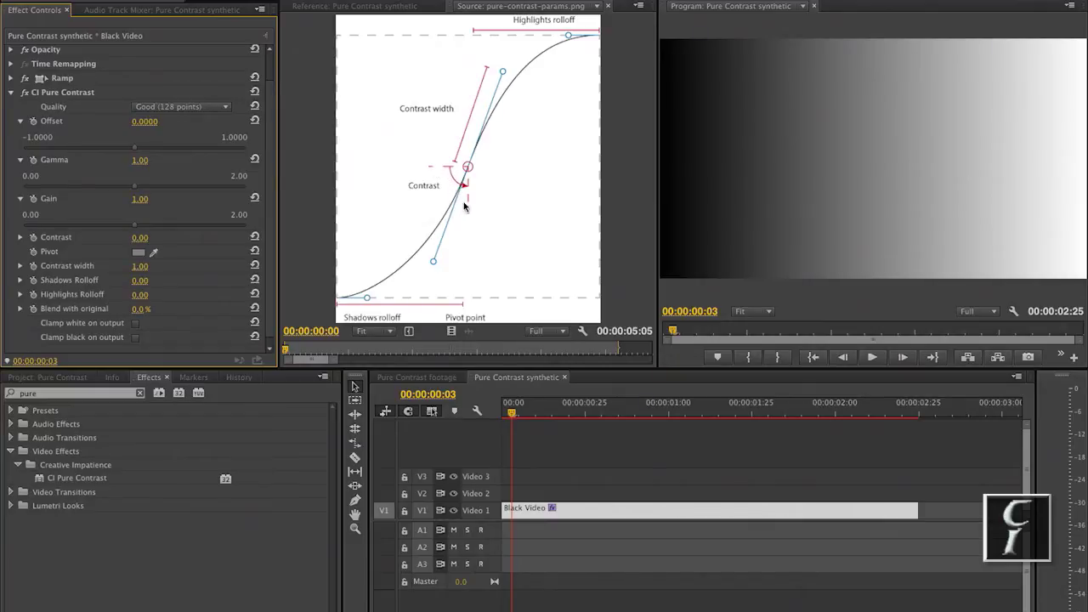
left_click(408, 6)
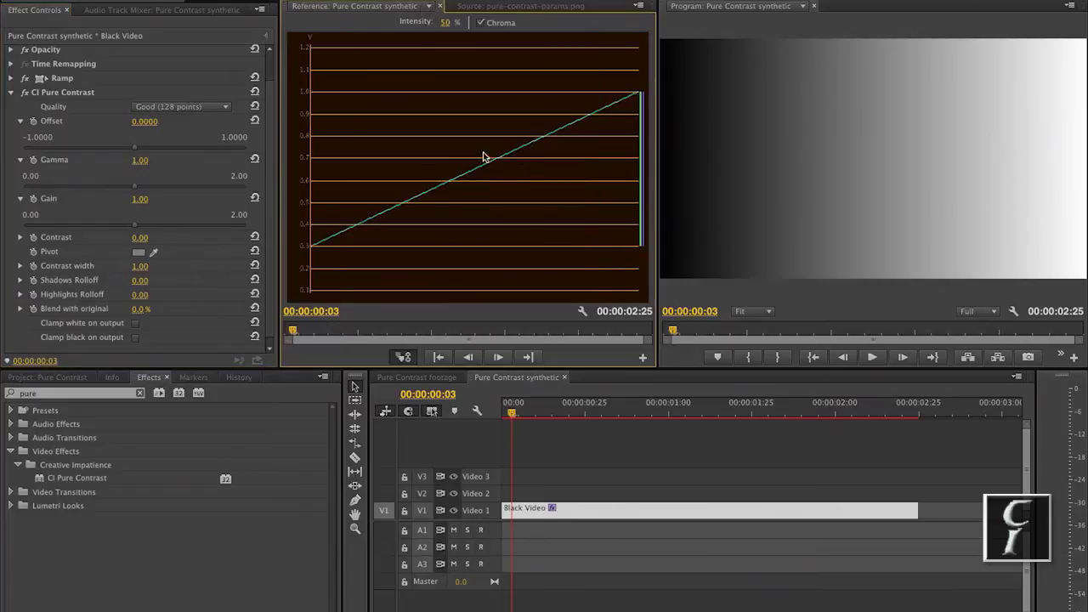
left_click(512, 6)
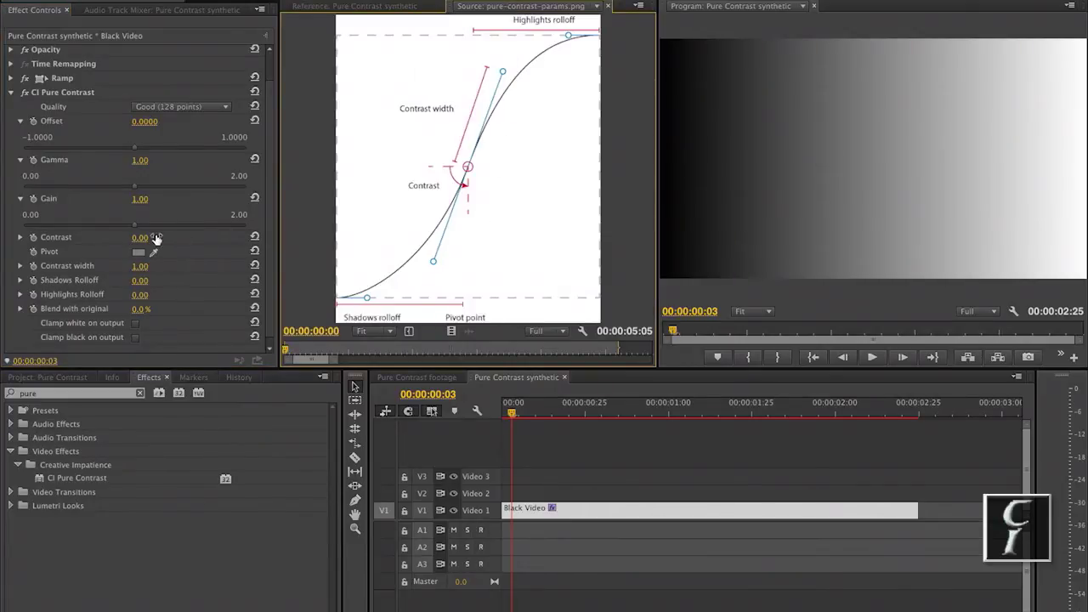
left_click(361, 7)
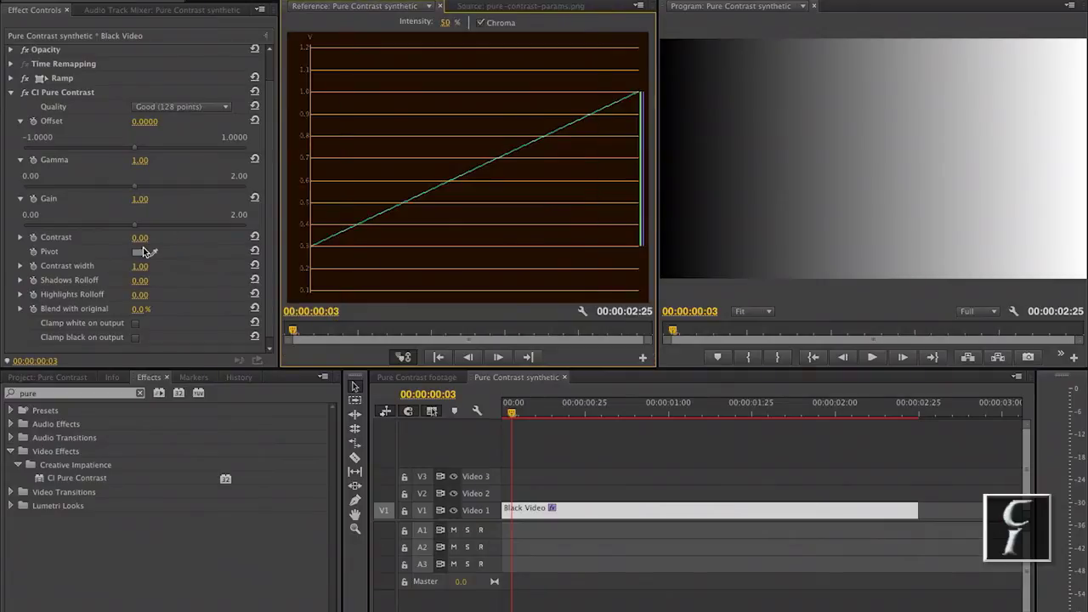
left_click(21, 238)
Push Contrast positive then negative, reset it to 0, and show the contrast parameters diagram.
left_click_drag(141, 265, 188, 263)
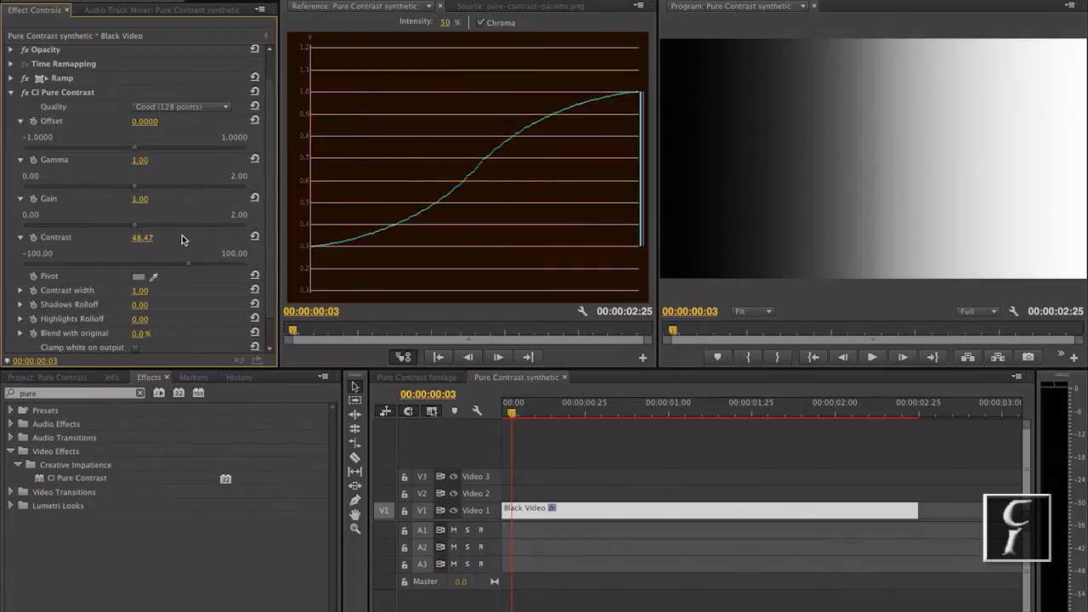
left_click_drag(128, 267, 92, 267)
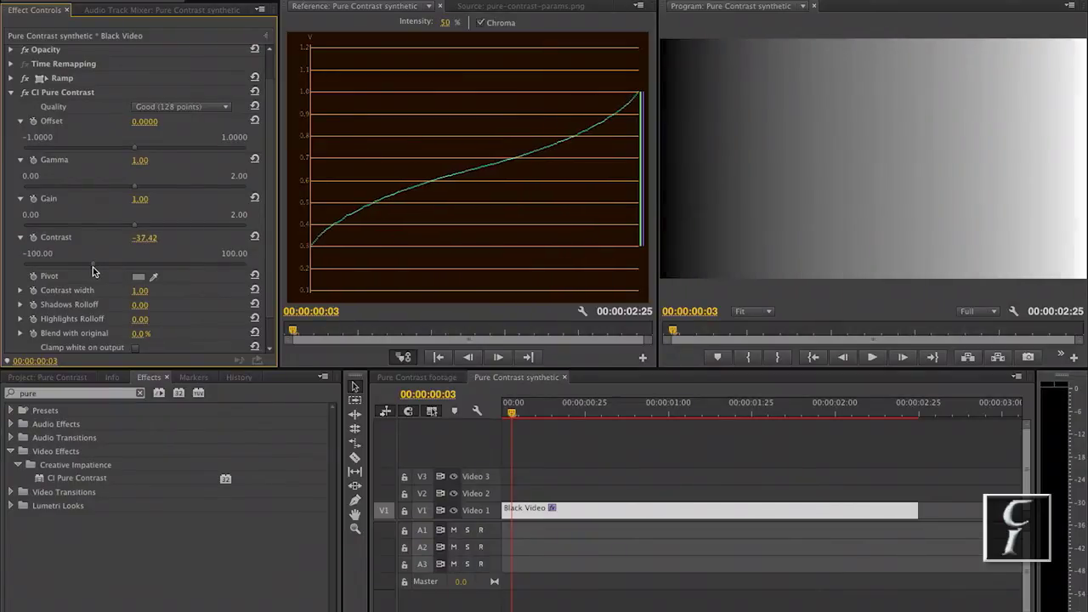
left_click(146, 236)
type("0")
key("Return")
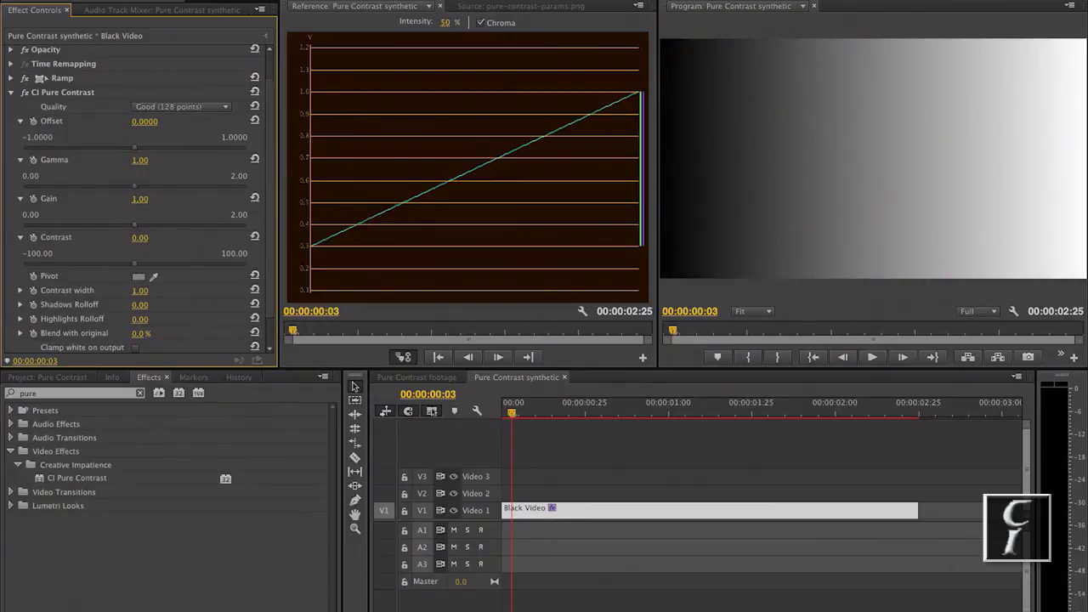
left_click(485, 9)
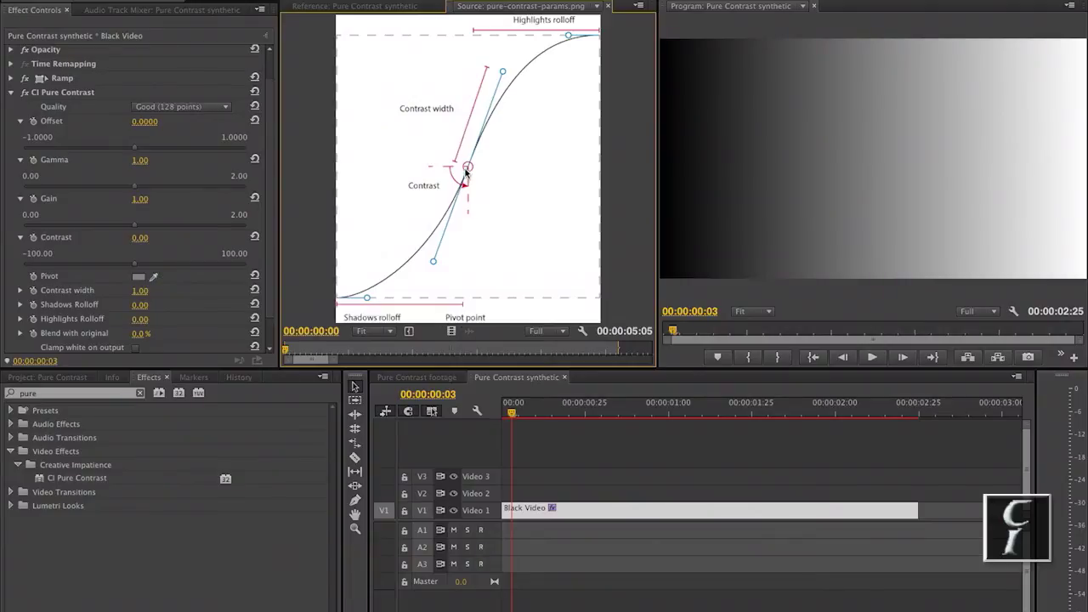
Pick a darker grey for the Pivot colour in the Color Picker.
left_click(139, 277)
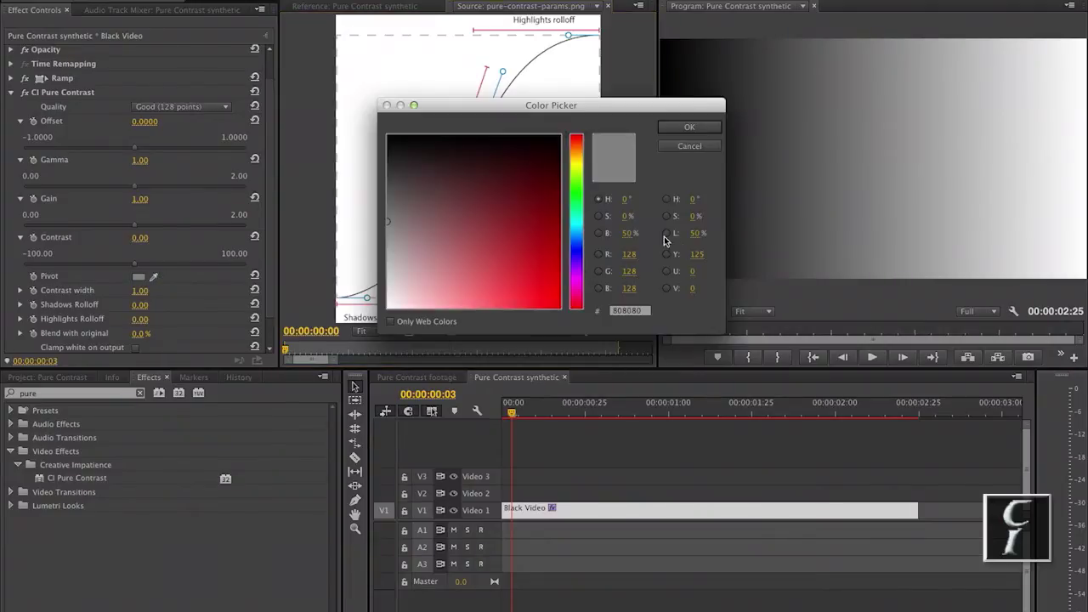
left_click(604, 233)
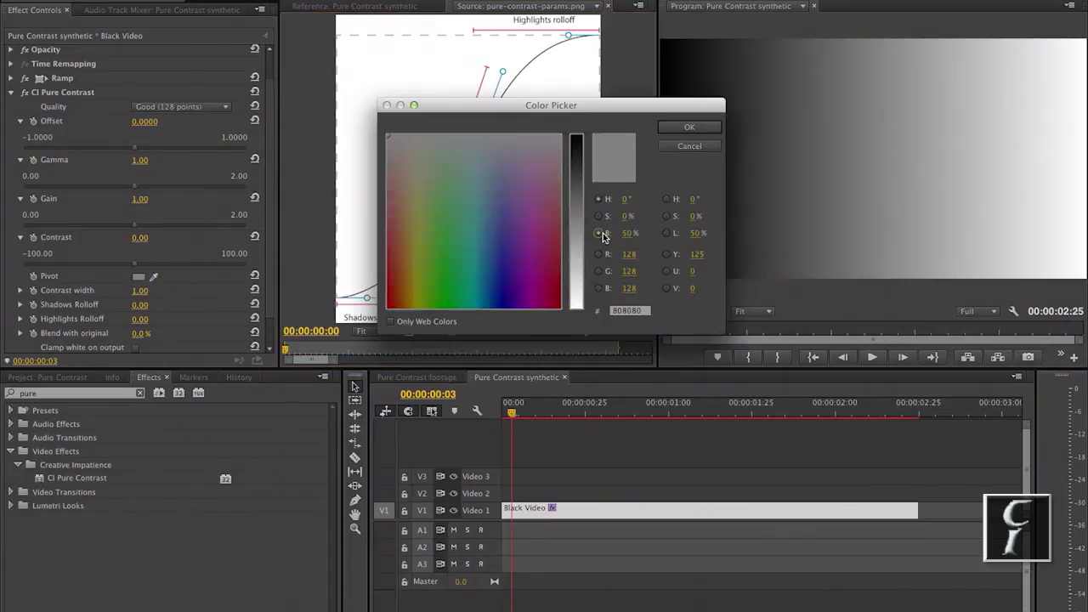
left_click(667, 233)
left_click_drag(651, 105, 459, 278)
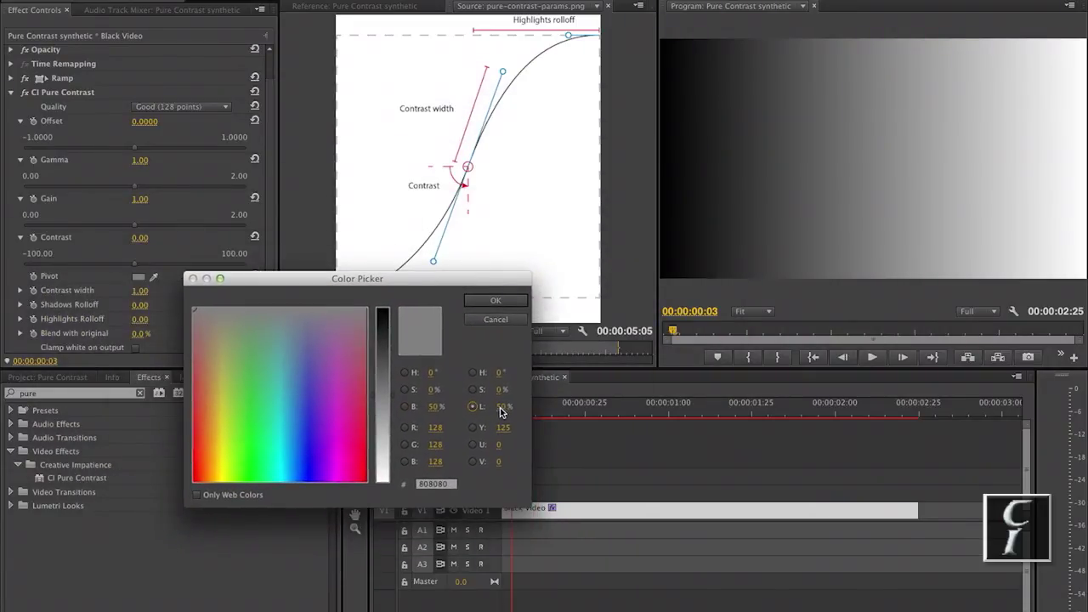
left_click_drag(502, 408, 482, 411)
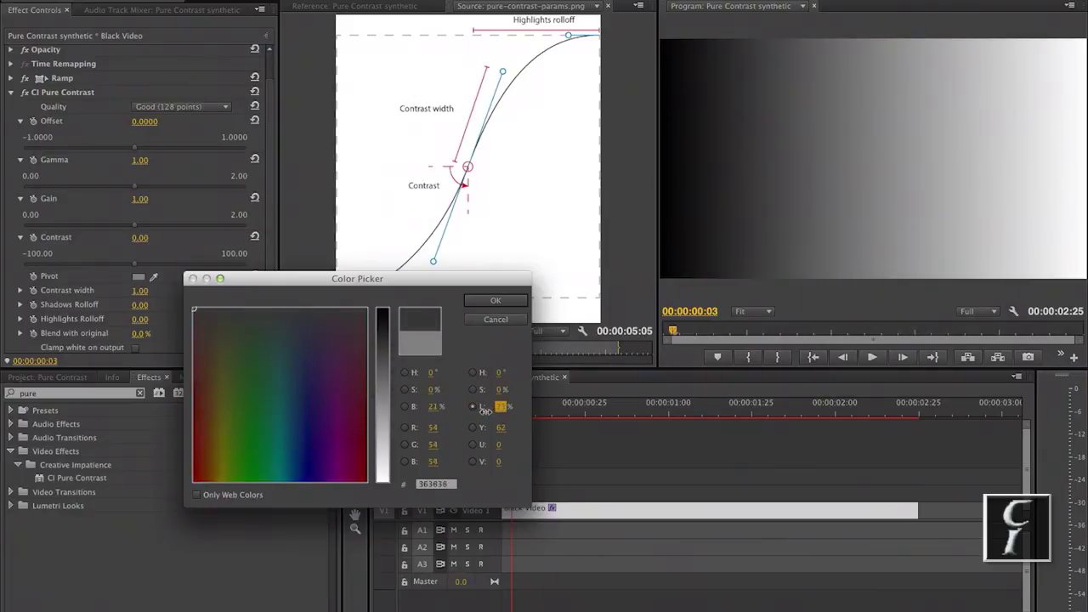
left_click(496, 303)
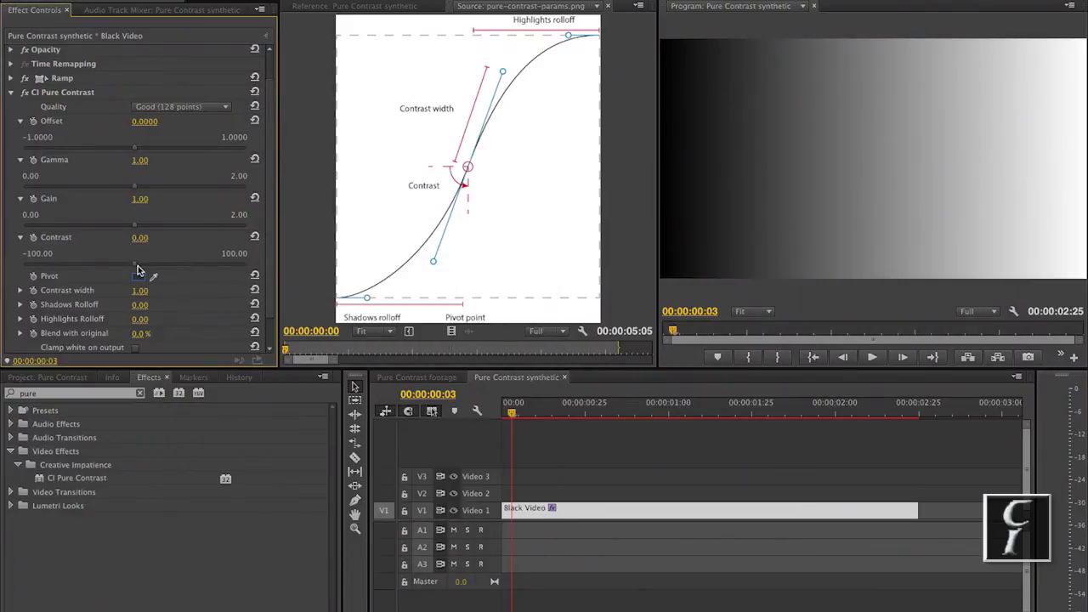
Raise Contrast to 38.65 and set a light grey Pivot, cancelling a second picker visit.
left_click_drag(135, 264, 178, 265)
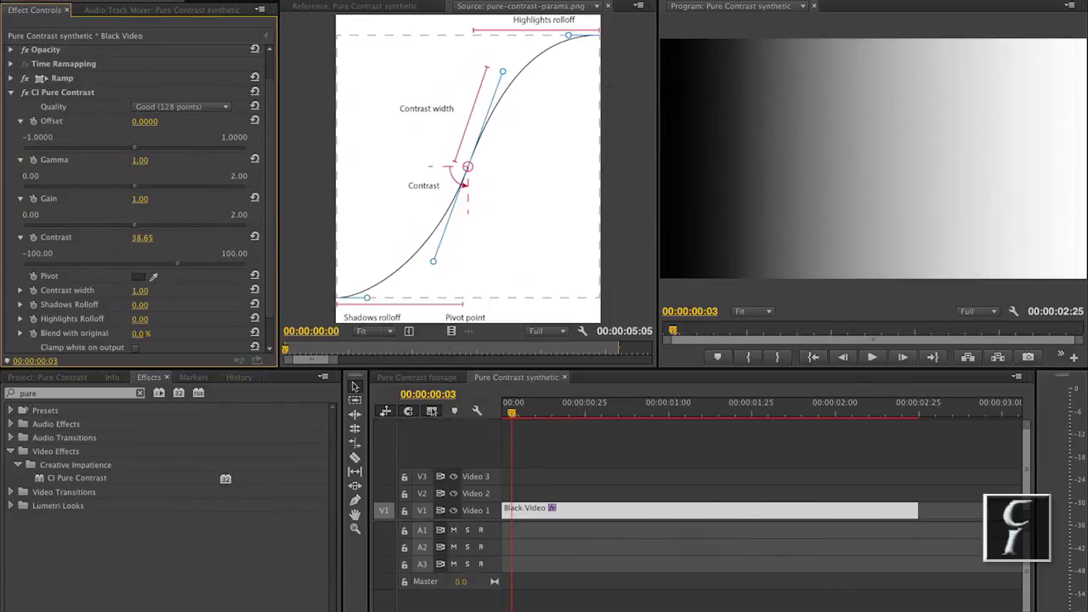
left_click(357, 6)
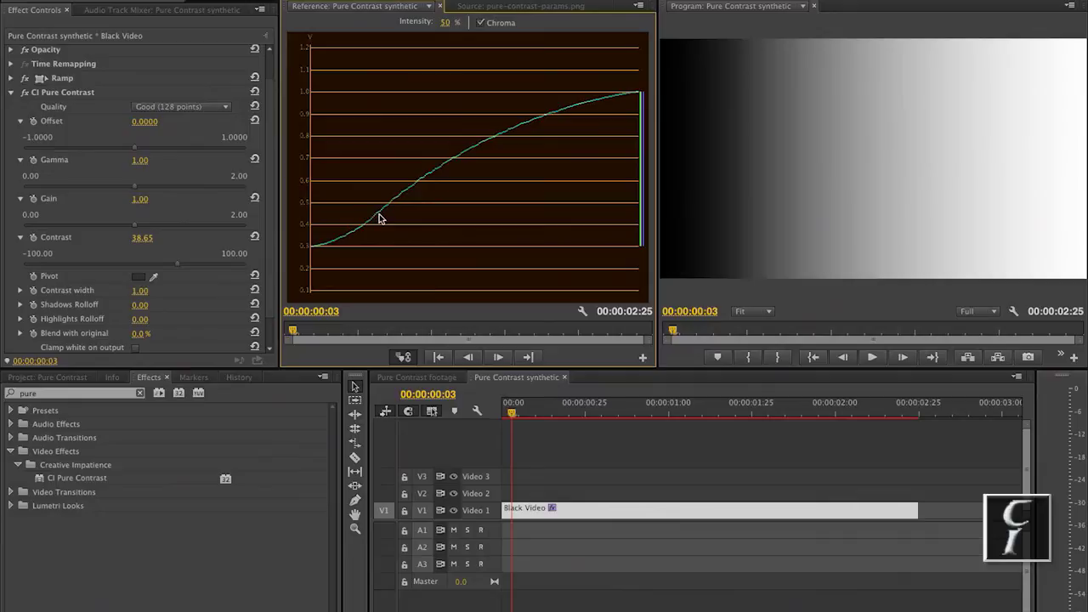
left_click(139, 278)
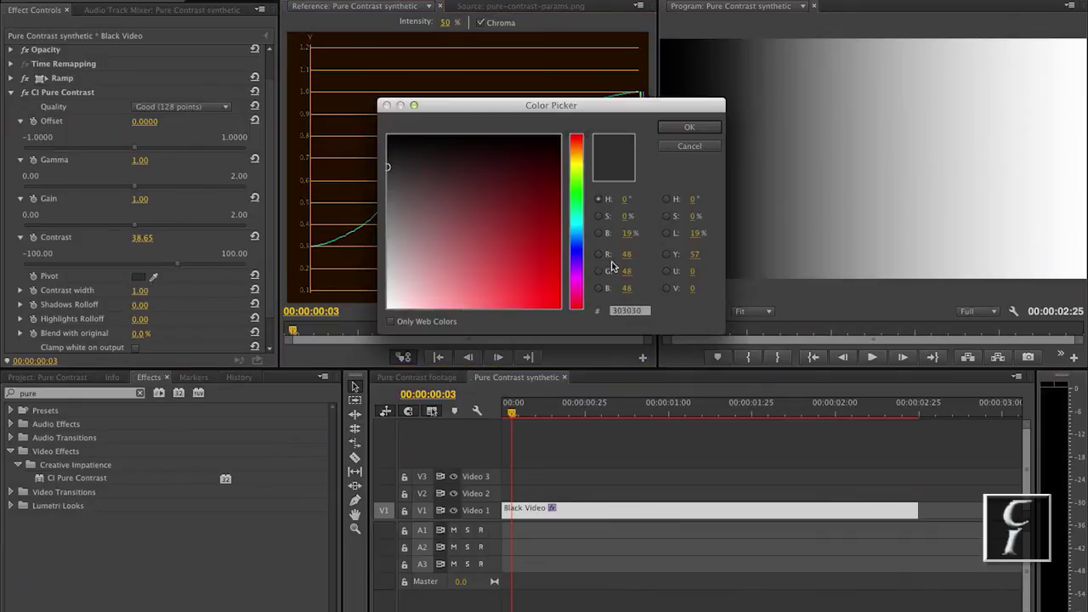
left_click(387, 260)
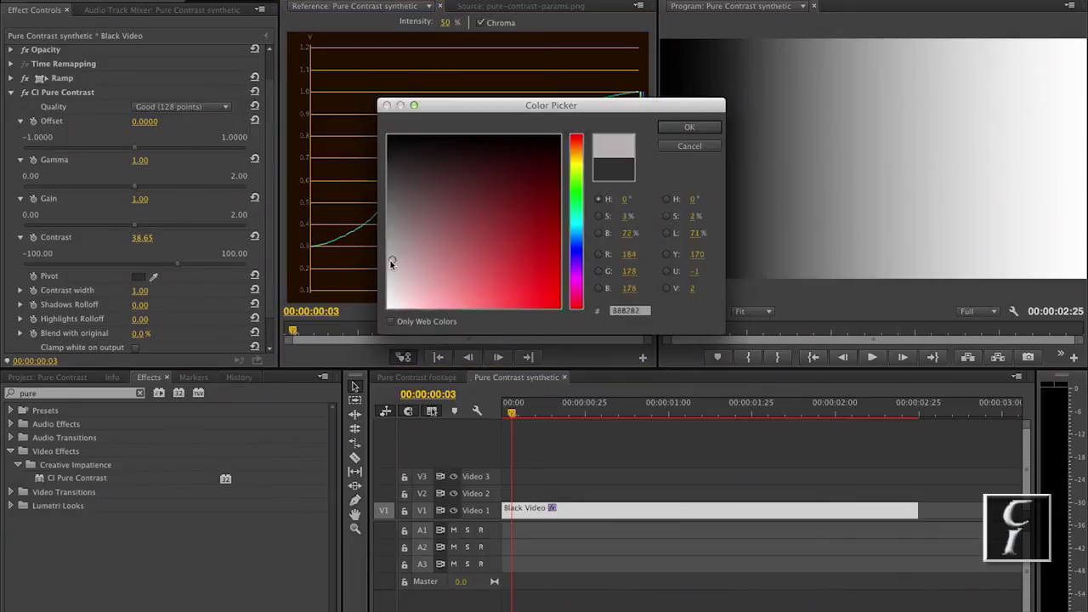
left_click(689, 129)
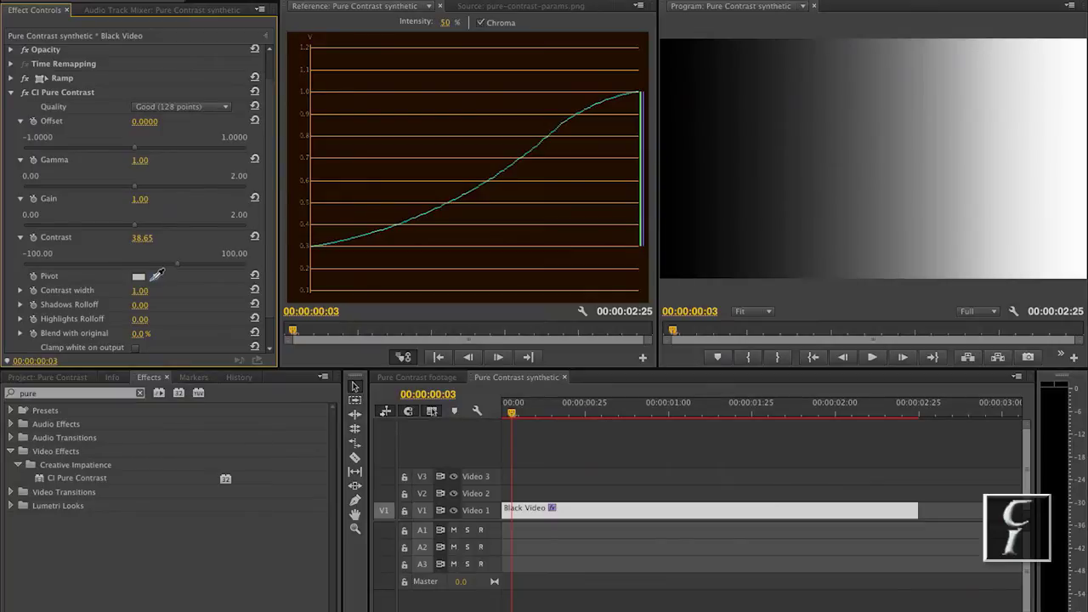
left_click(139, 277)
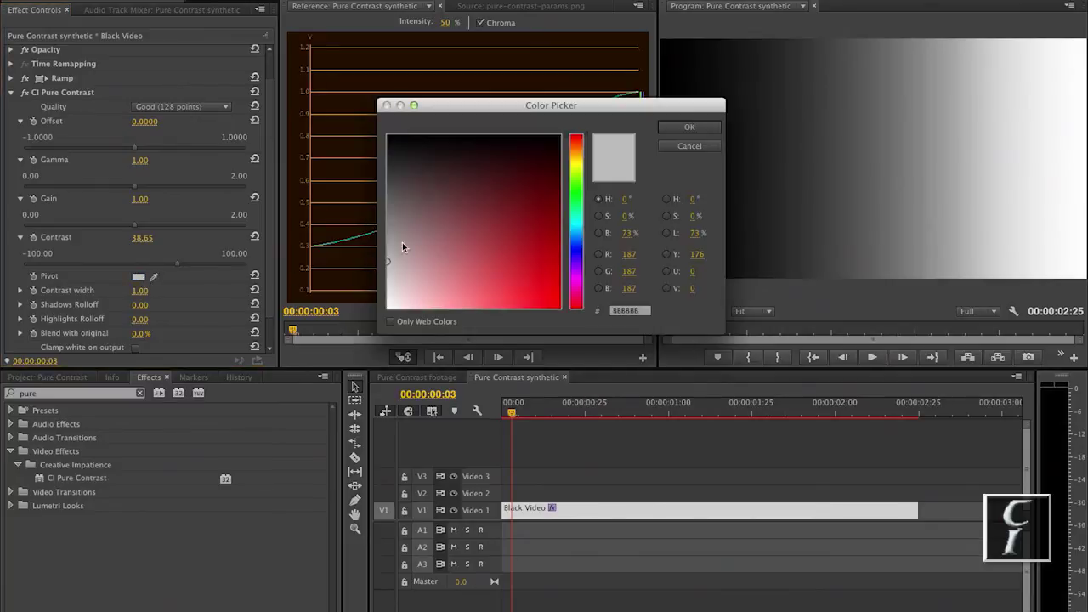
left_click(697, 145)
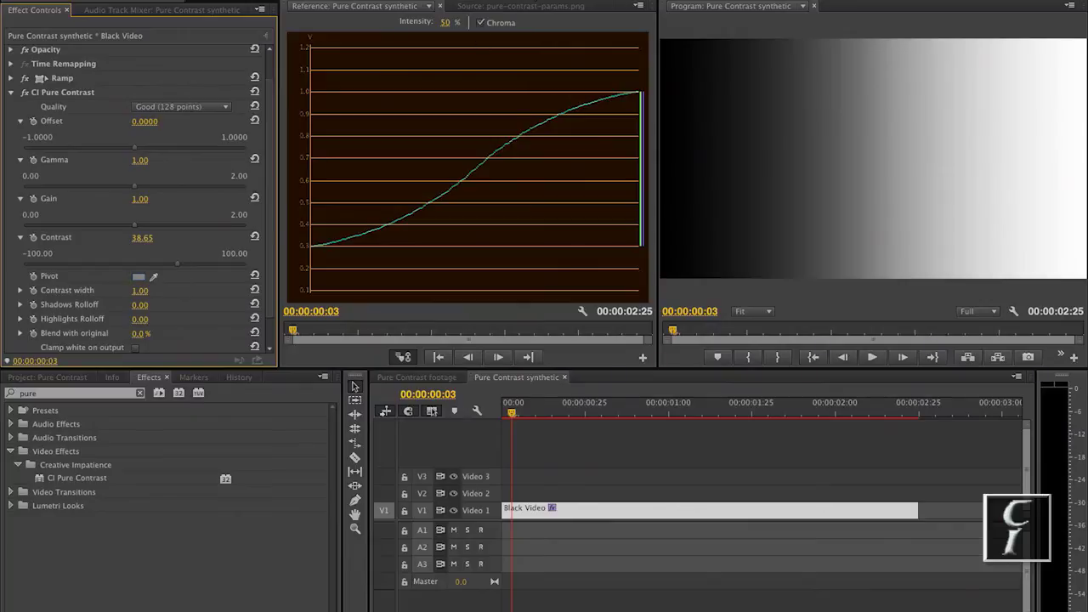
Lower Contrast width to 0.60, checking the parameters diagram and waveform along the way.
left_click(525, 7)
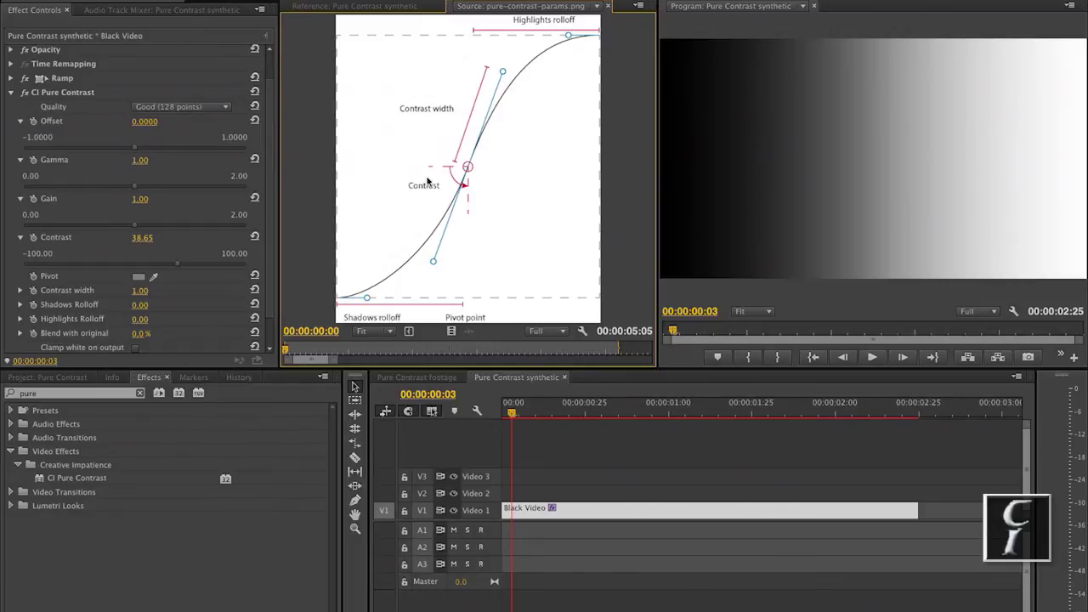
left_click(376, 6)
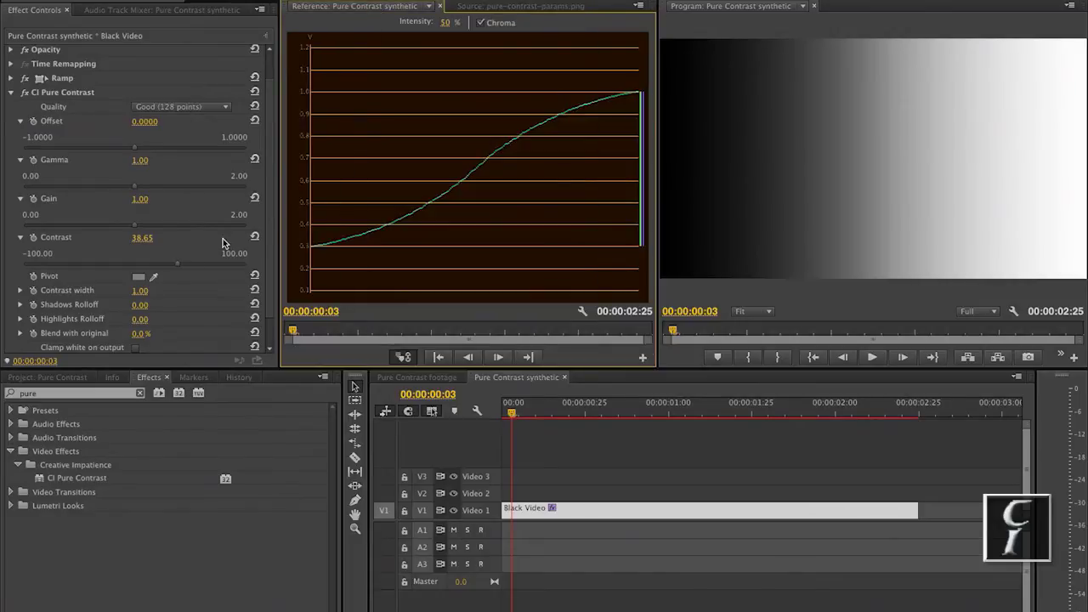
left_click(21, 291)
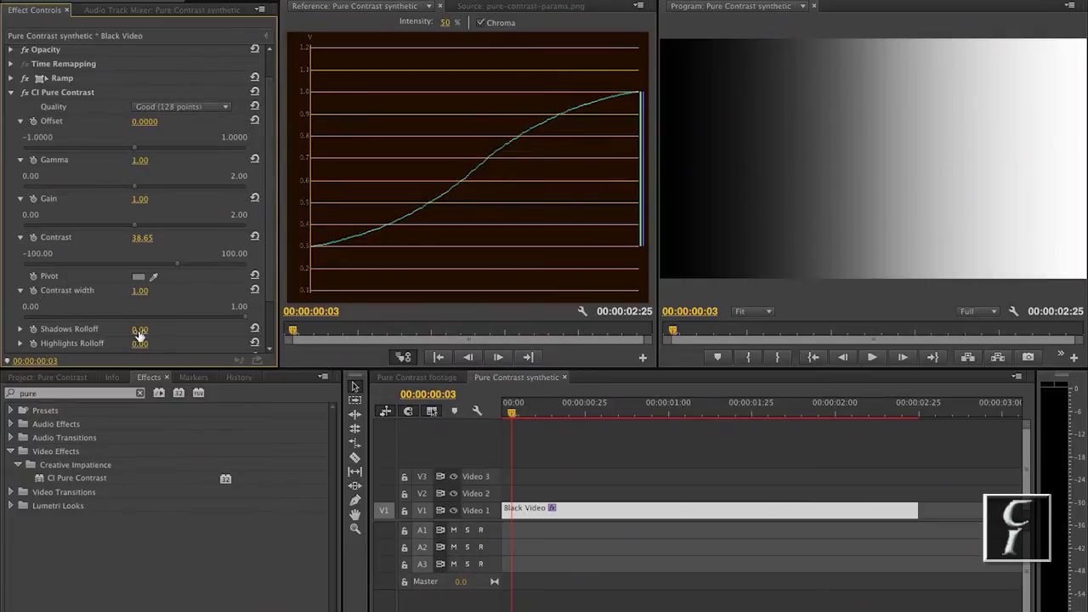
left_click_drag(245, 317, 168, 320)
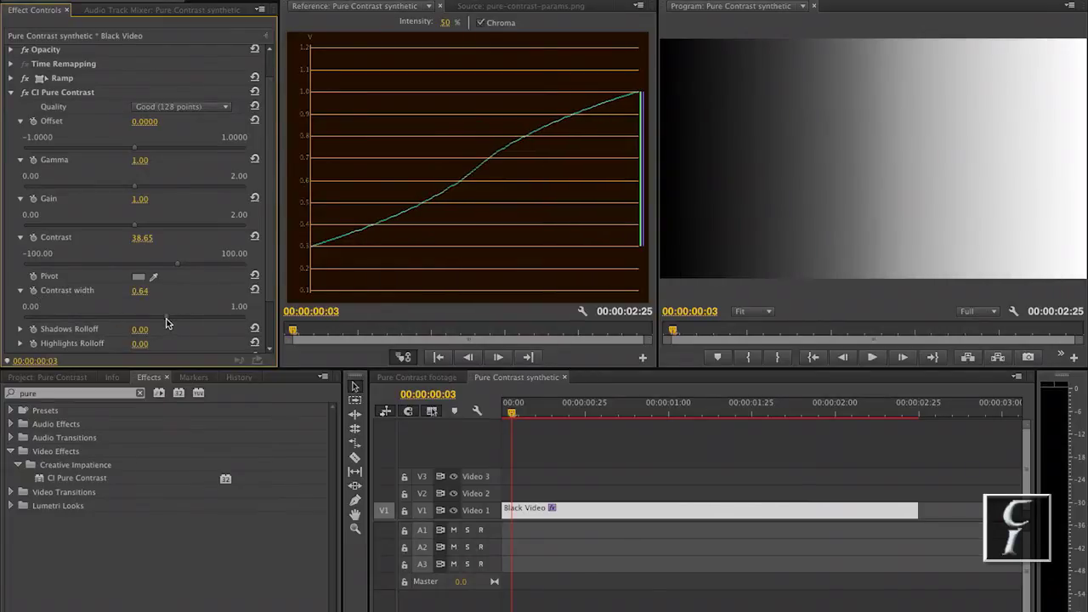
left_click_drag(160, 323, 256, 320)
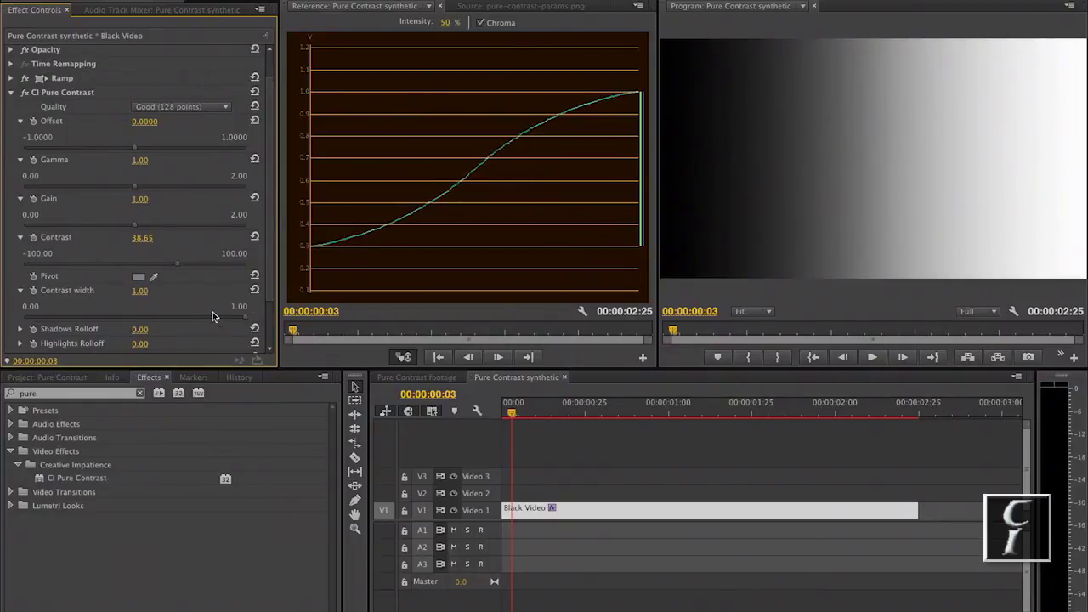
left_click(521, 6)
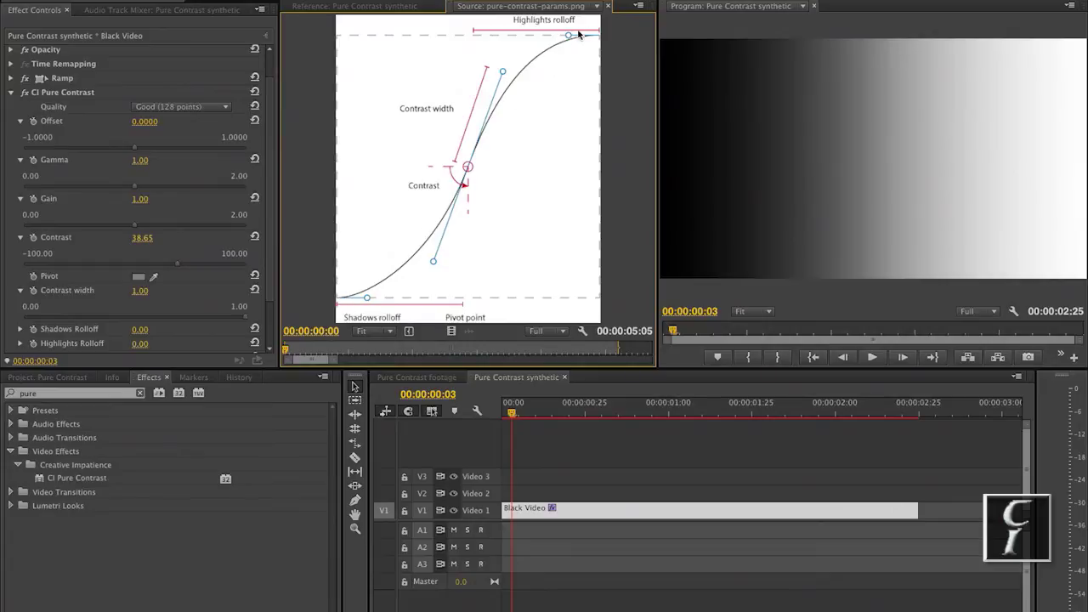
left_click(420, 8)
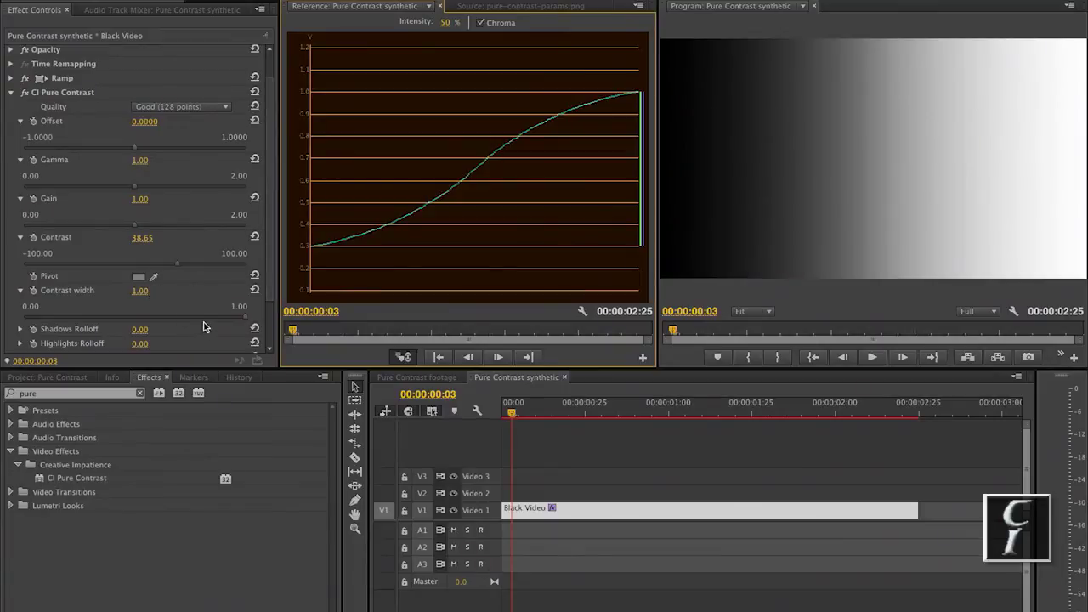
left_click_drag(201, 320, 158, 321)
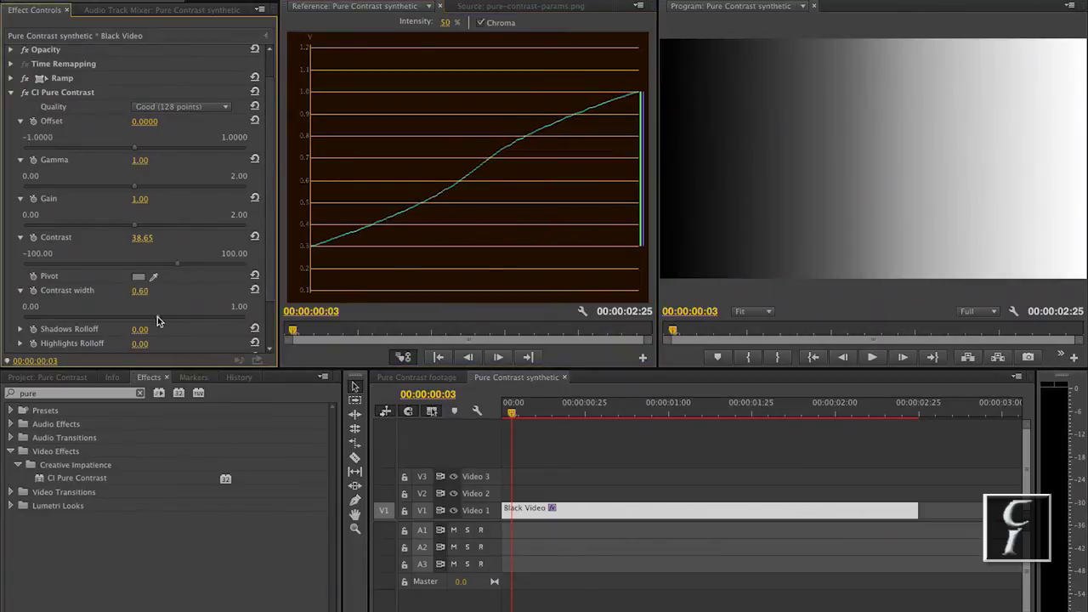
Raise Shadows Rolloff to 0.30 to soften the dark end of the curve.
left_click(21, 330)
scroll(26, 335, "down", 3)
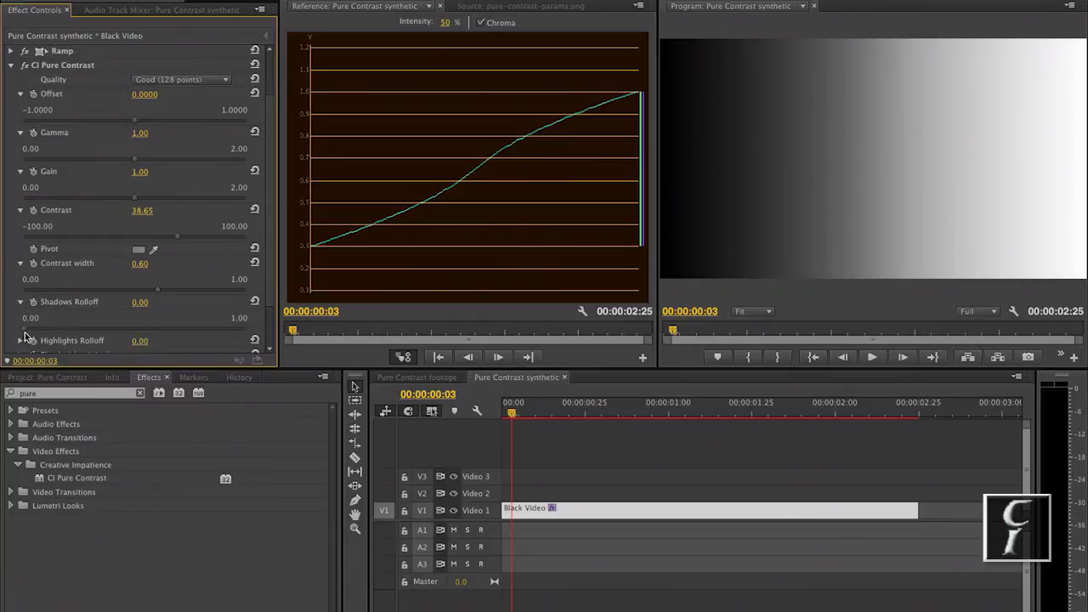
left_click_drag(28, 333, 90, 330)
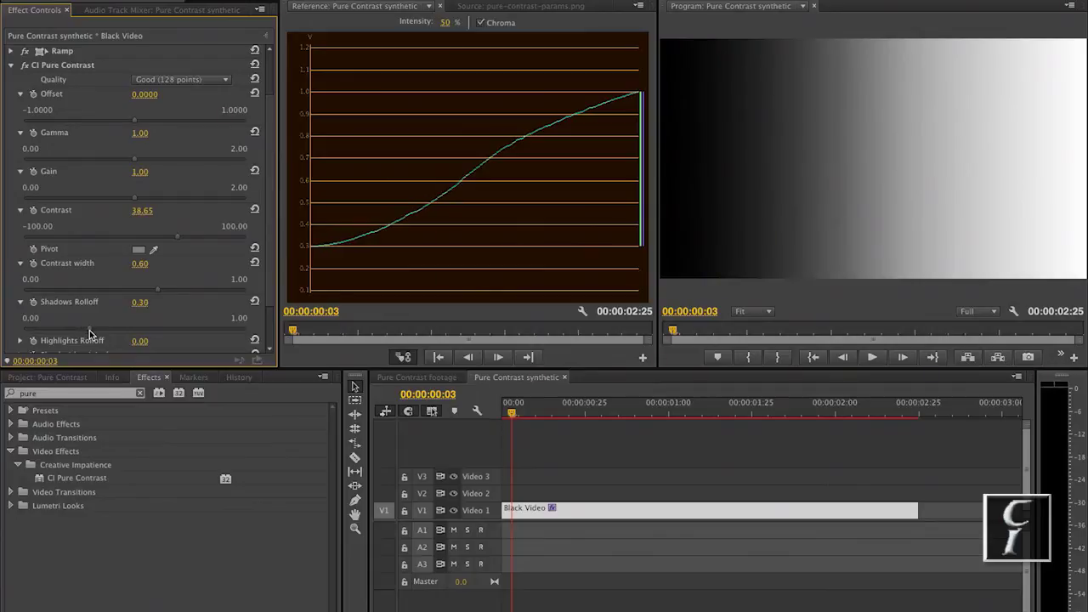
Raise Highlights Rolloff to 0.28 to soften the bright end of the curve.
scroll(90, 330, "down", 3)
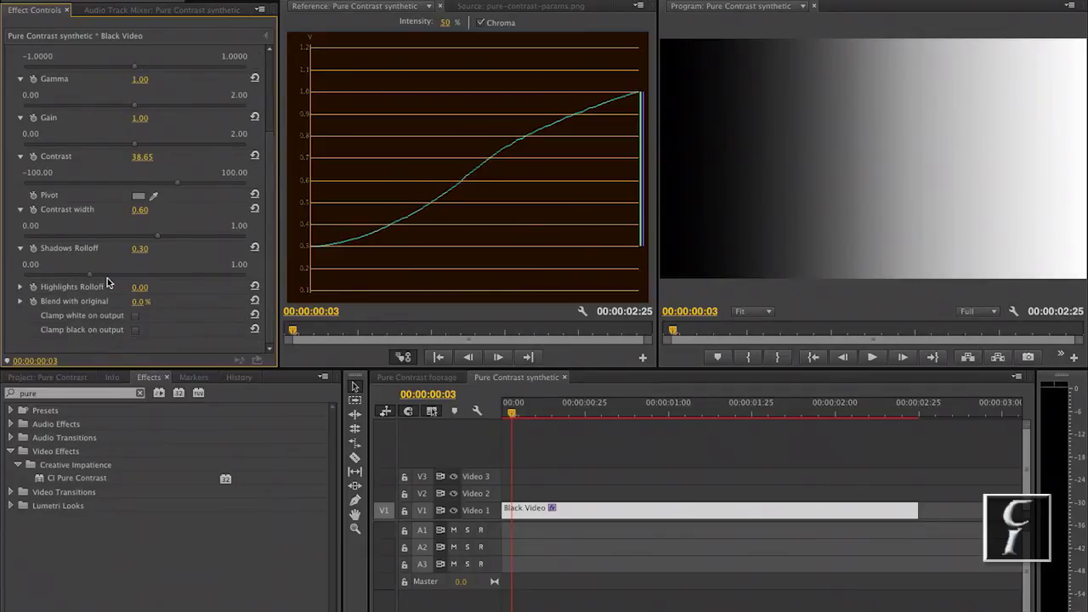
left_click(21, 288)
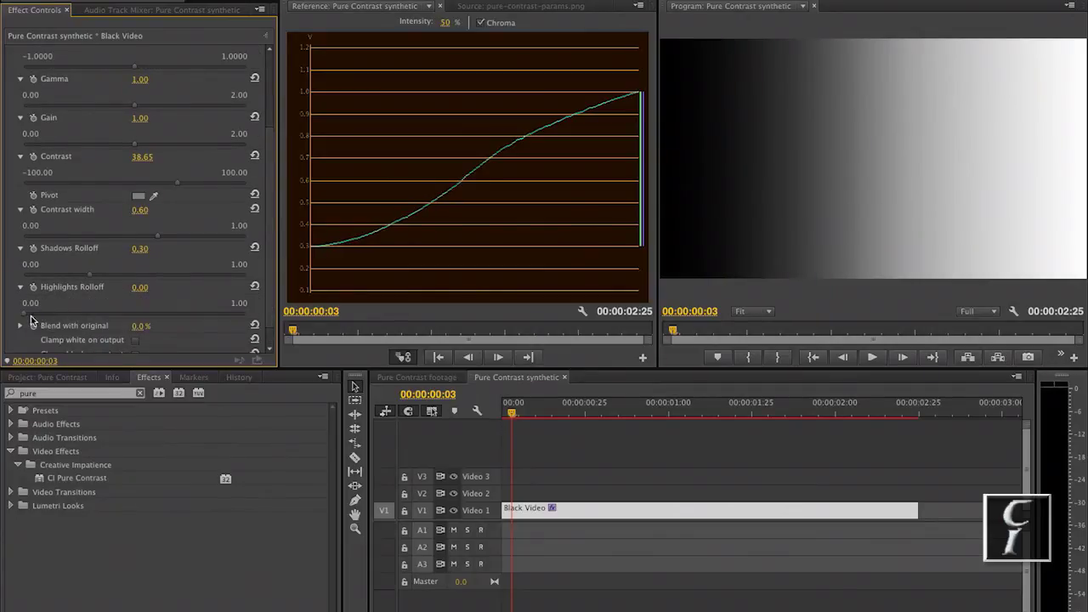
left_click_drag(30, 316, 84, 316)
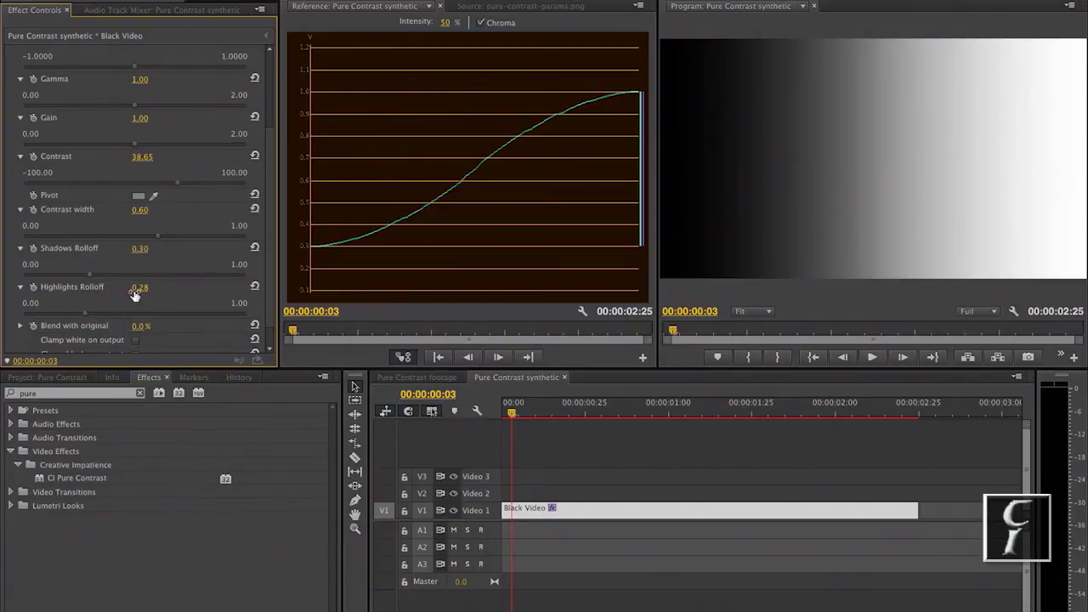
scroll(115, 279, "down", 1)
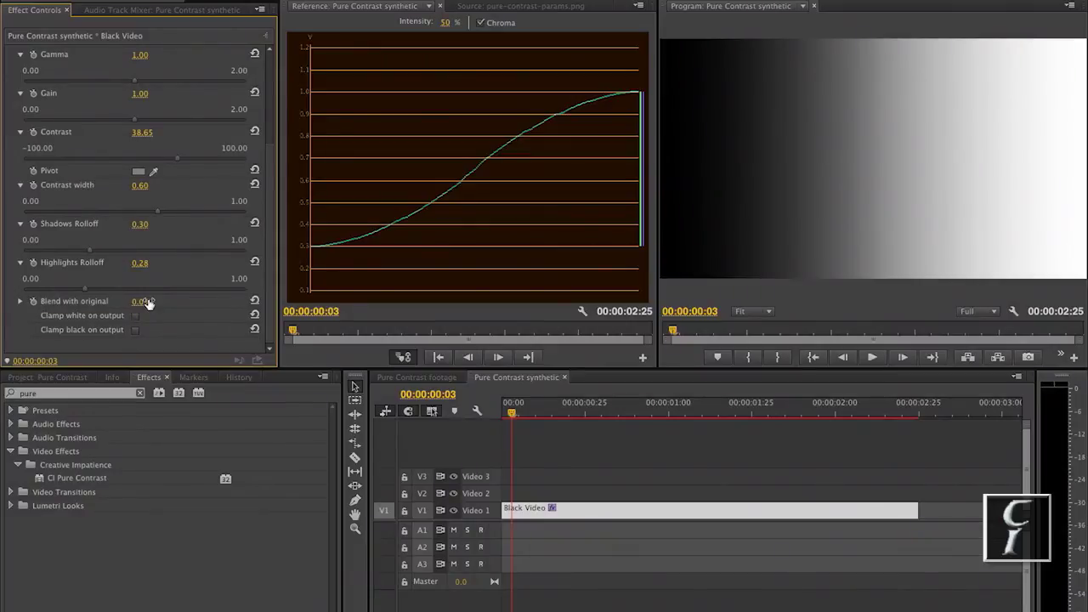
Keyframe Blend with original from 0% at the start to 100% at frame 15.
left_click(34, 302)
left_click(267, 36)
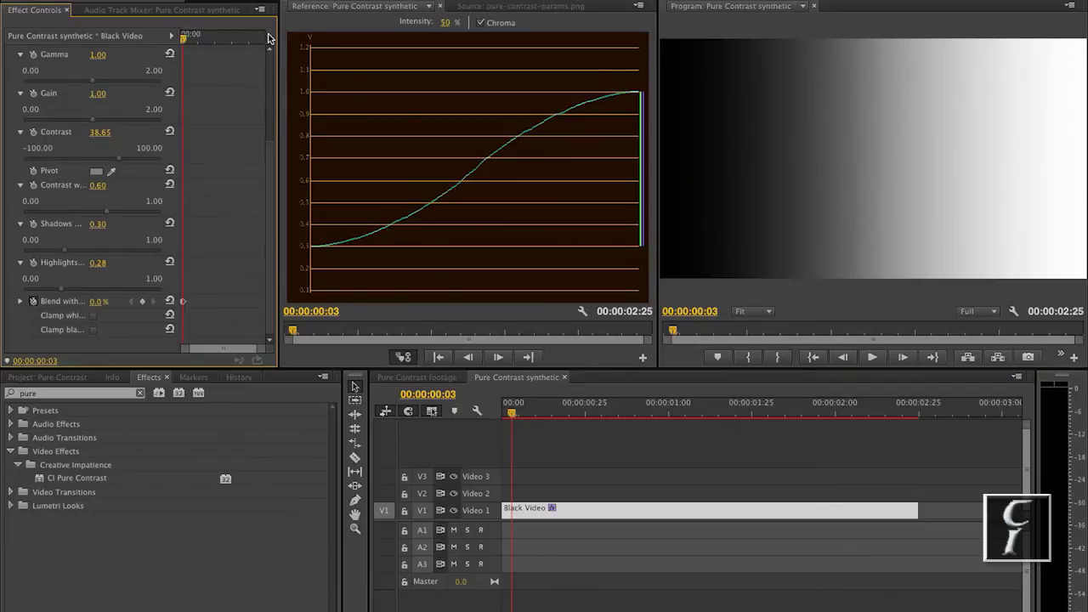
left_click_drag(536, 406, 553, 406)
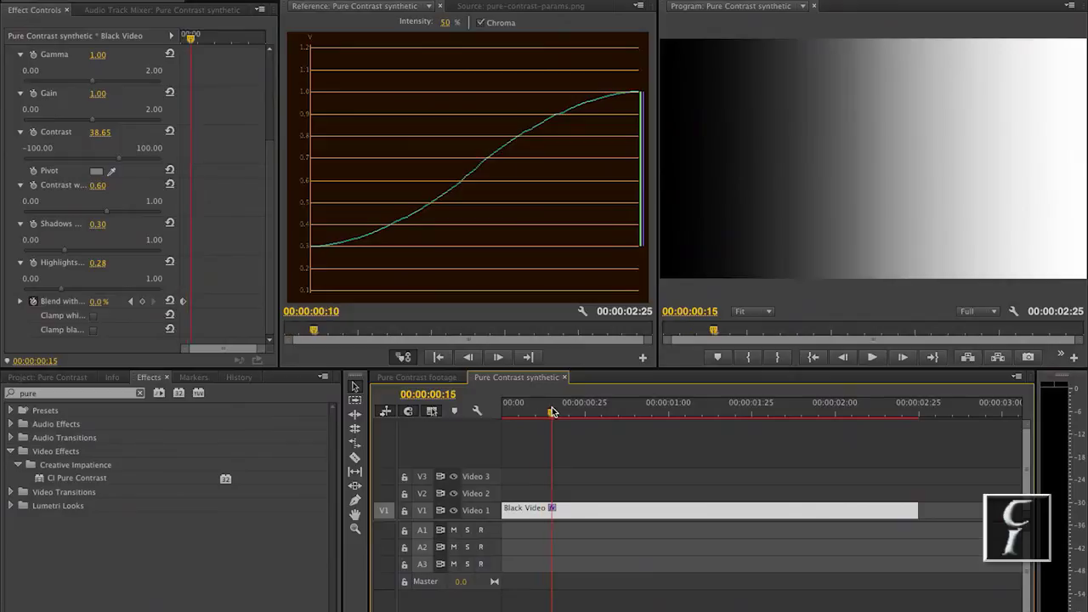
left_click(99, 301)
type("100")
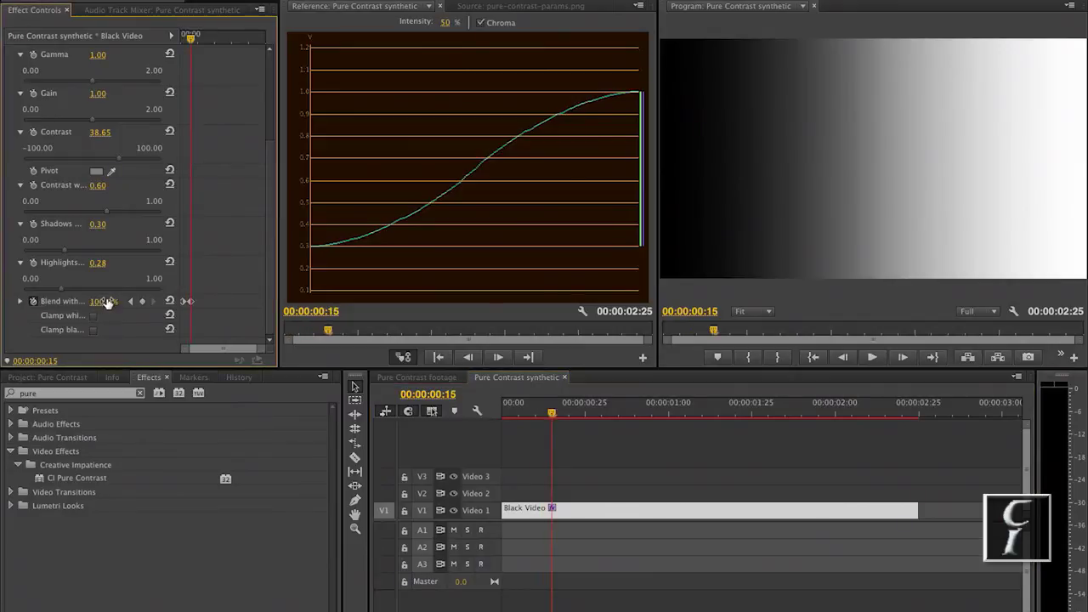
key("Return")
left_click_drag(192, 42, 179, 47)
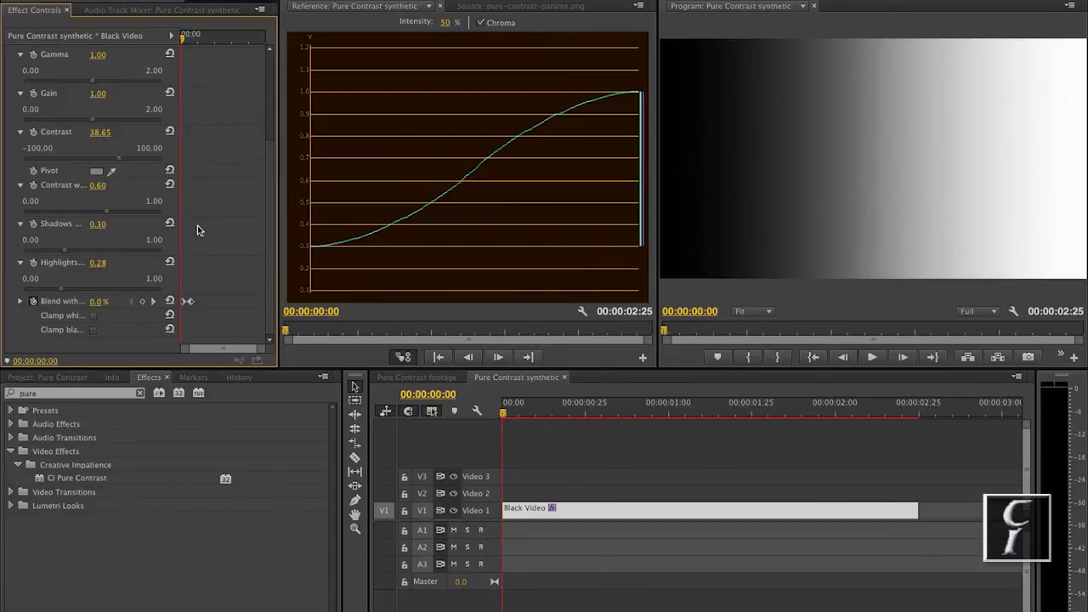
left_click(171, 36)
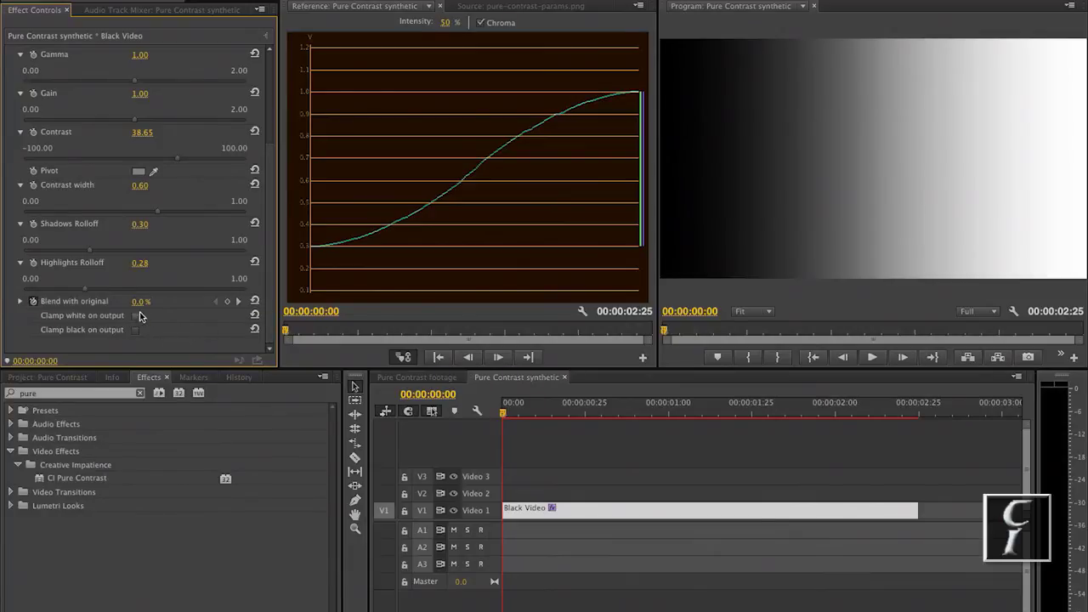
left_click_drag(272, 301, 274, 206)
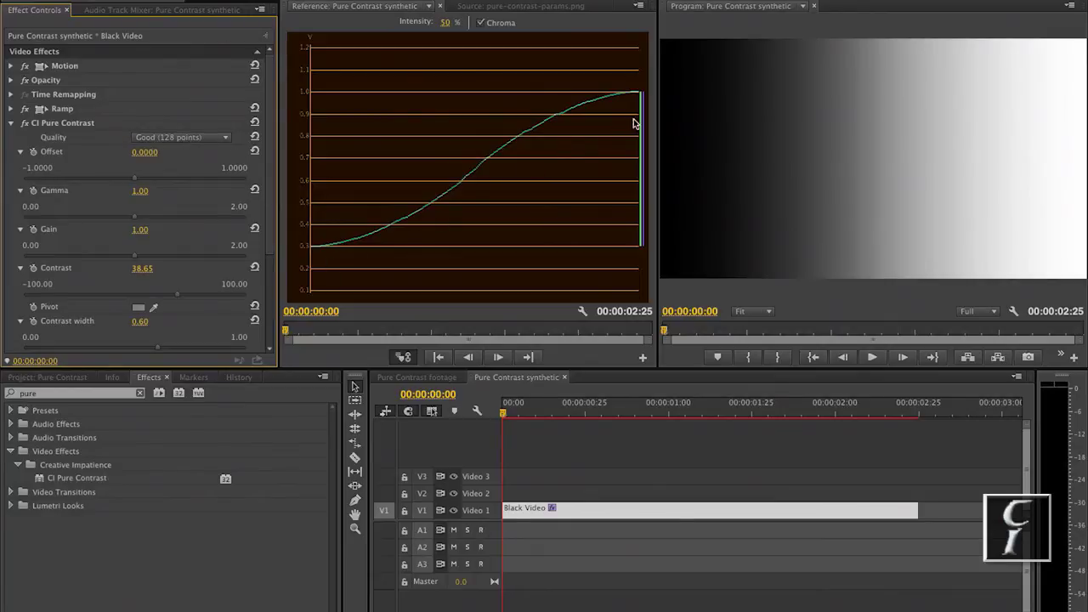
Cycle Quality through Fast, Fair, Good, 8-bit exact and 10-bit exact to compare results.
left_click(224, 139)
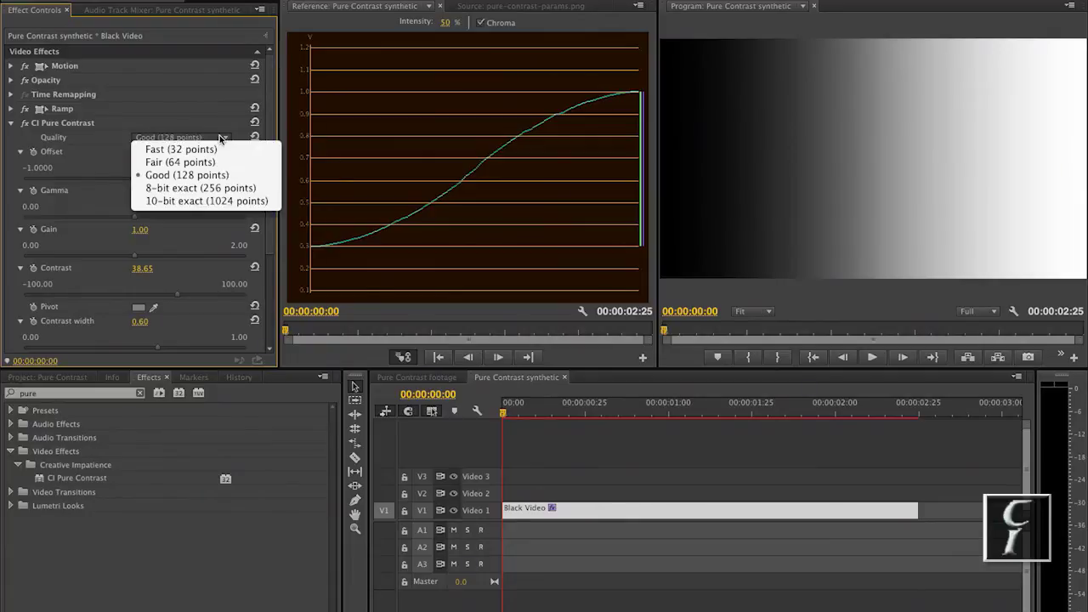
left_click(201, 150)
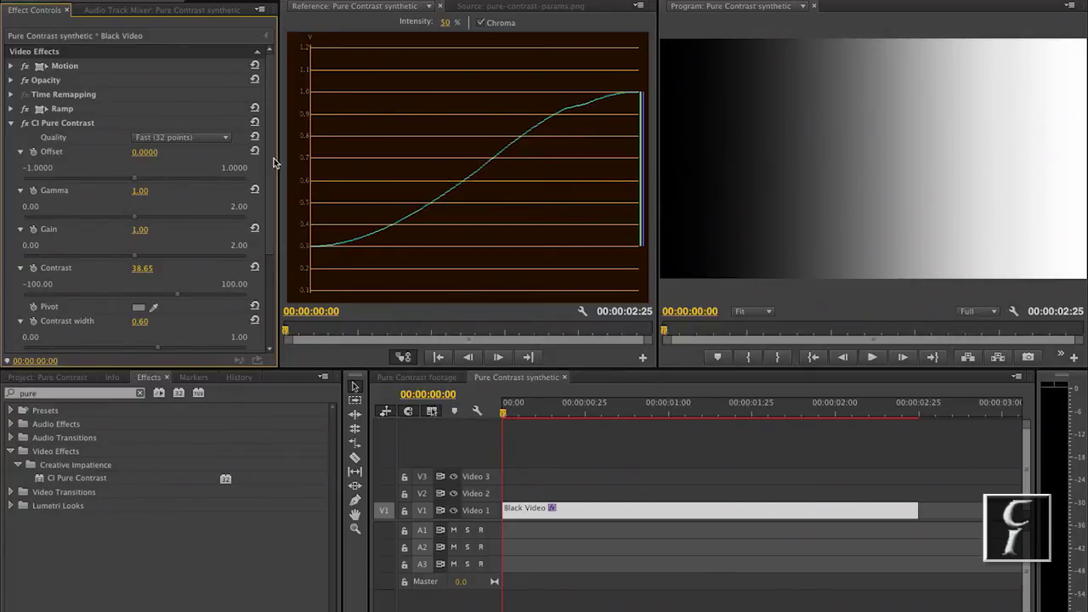
left_click(204, 141)
left_click(204, 163)
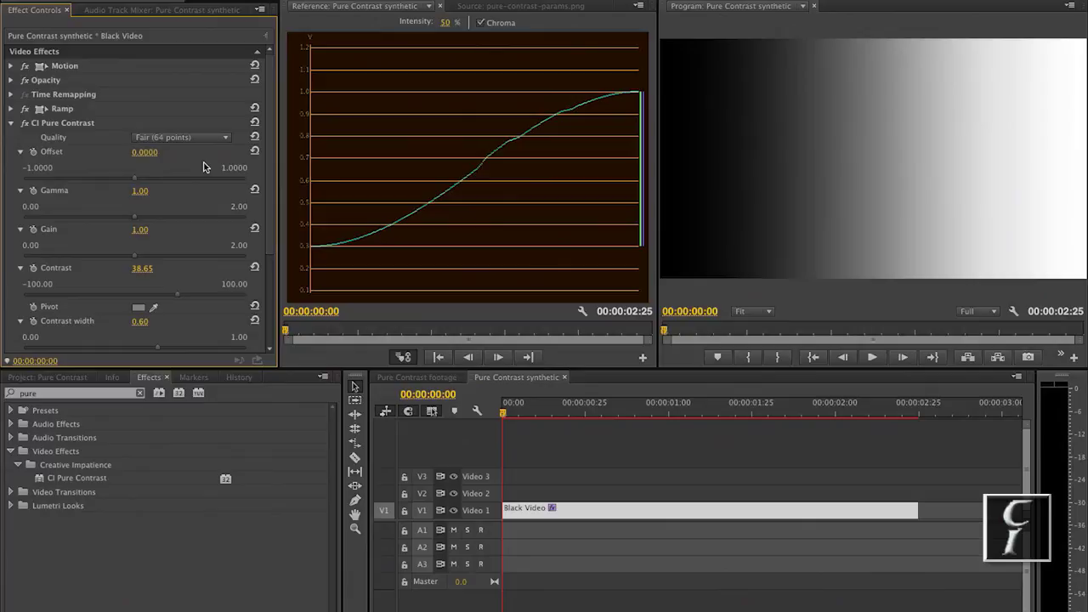
left_click(201, 138)
left_click(194, 174)
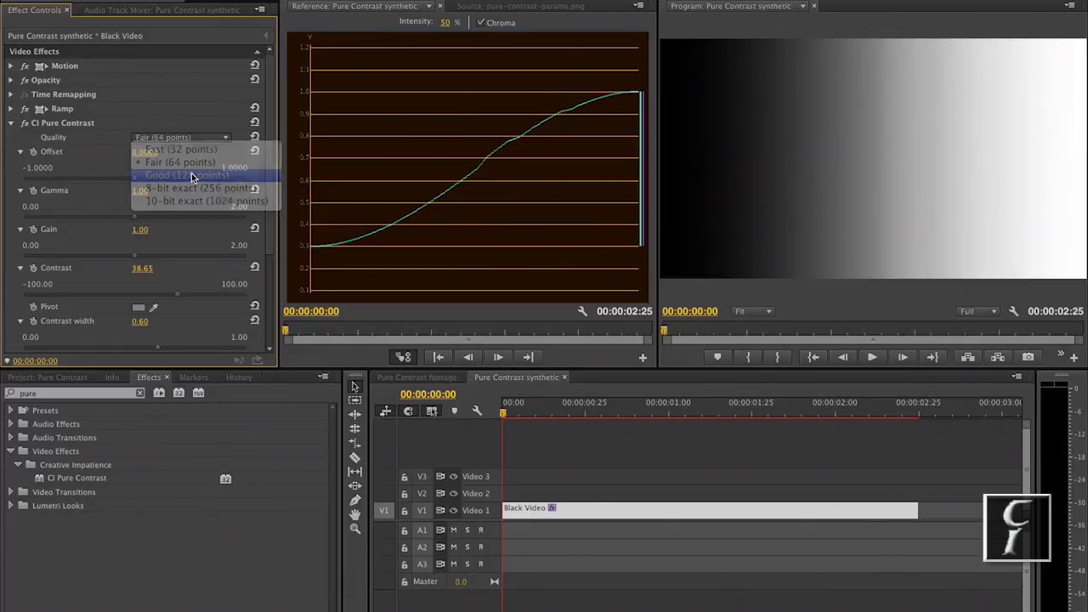
left_click(196, 138)
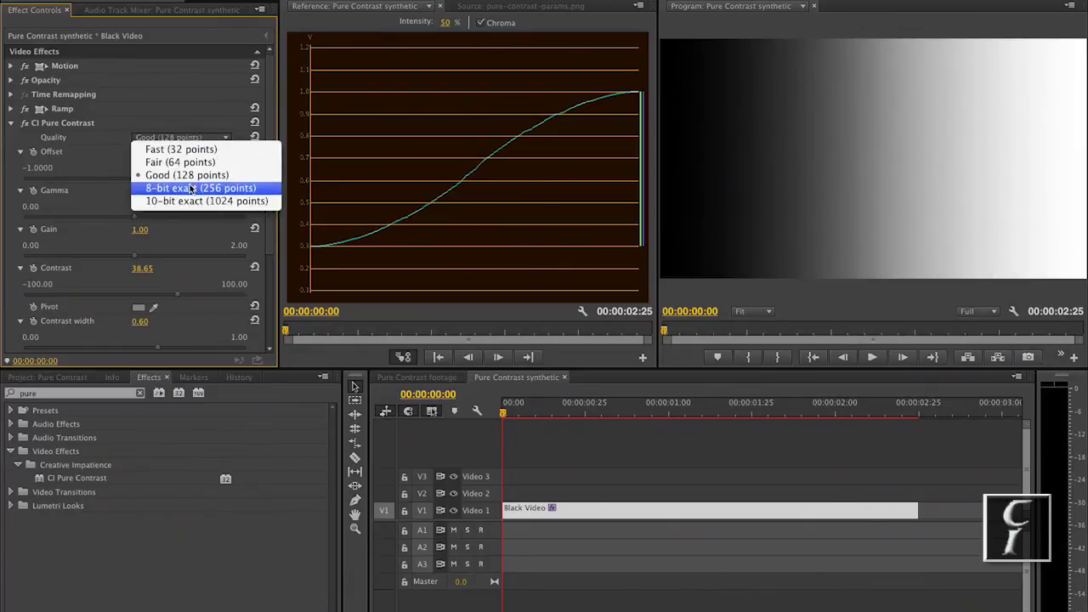
left_click(194, 188)
left_click(194, 138)
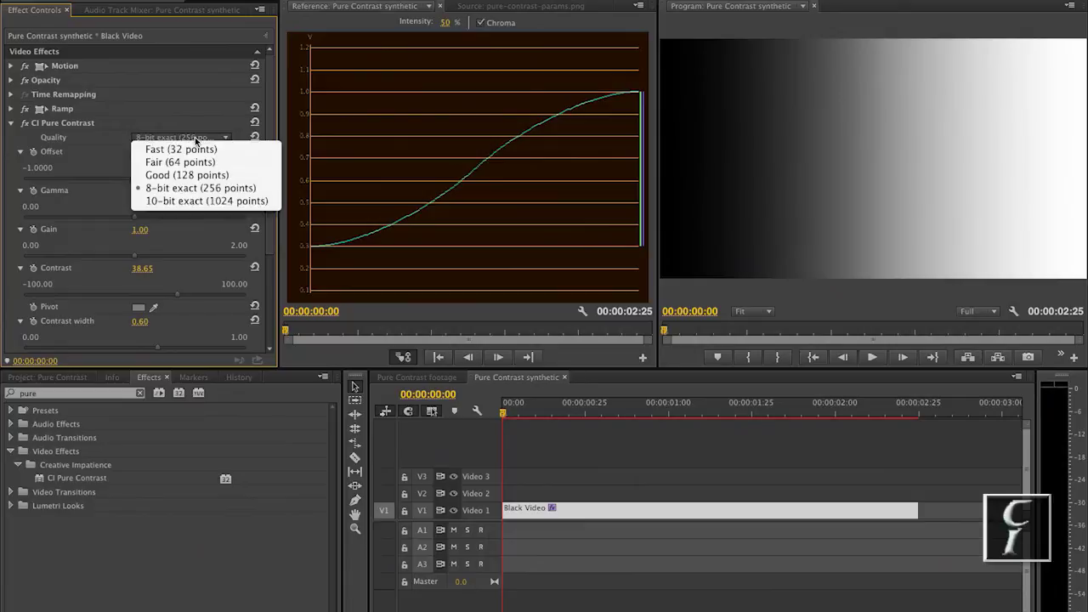
left_click(189, 202)
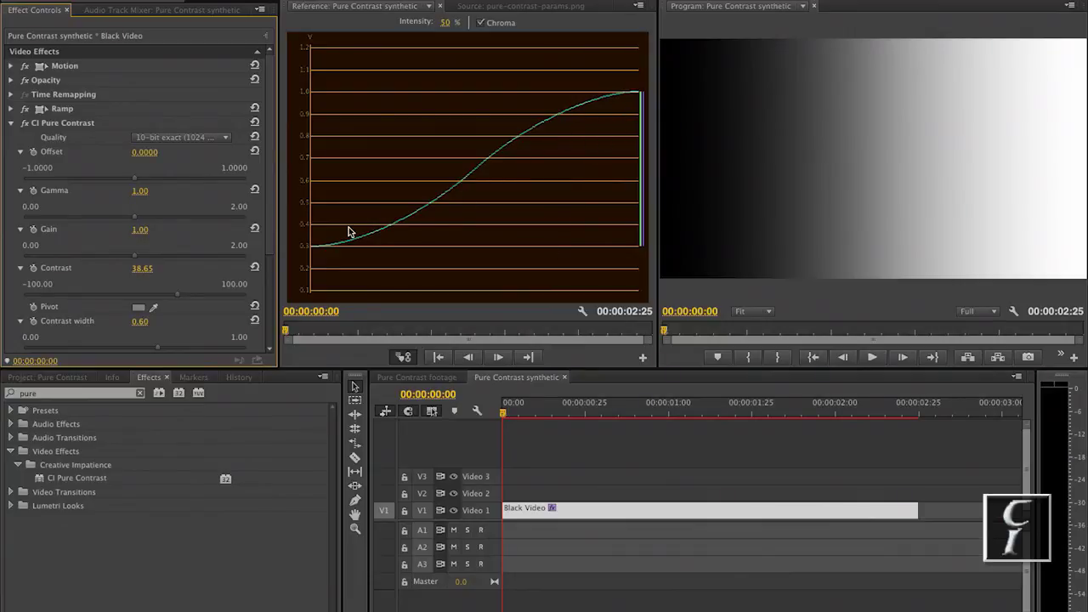
Keep Quality at 10-bit exact and switch to the Pure Contrast footage sequence.
left_click(186, 139)
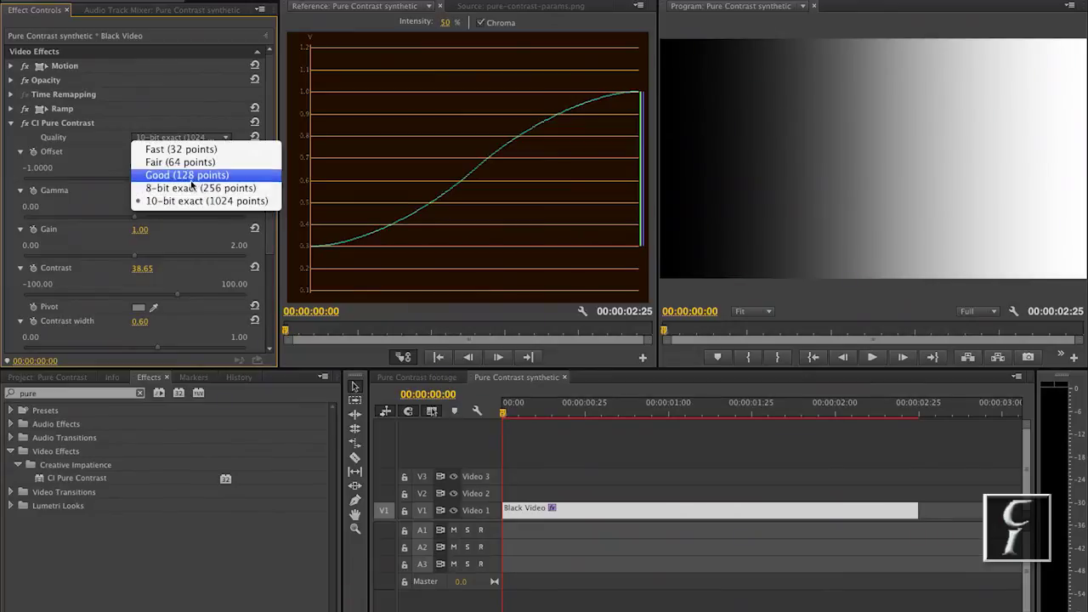
left_click(111, 138)
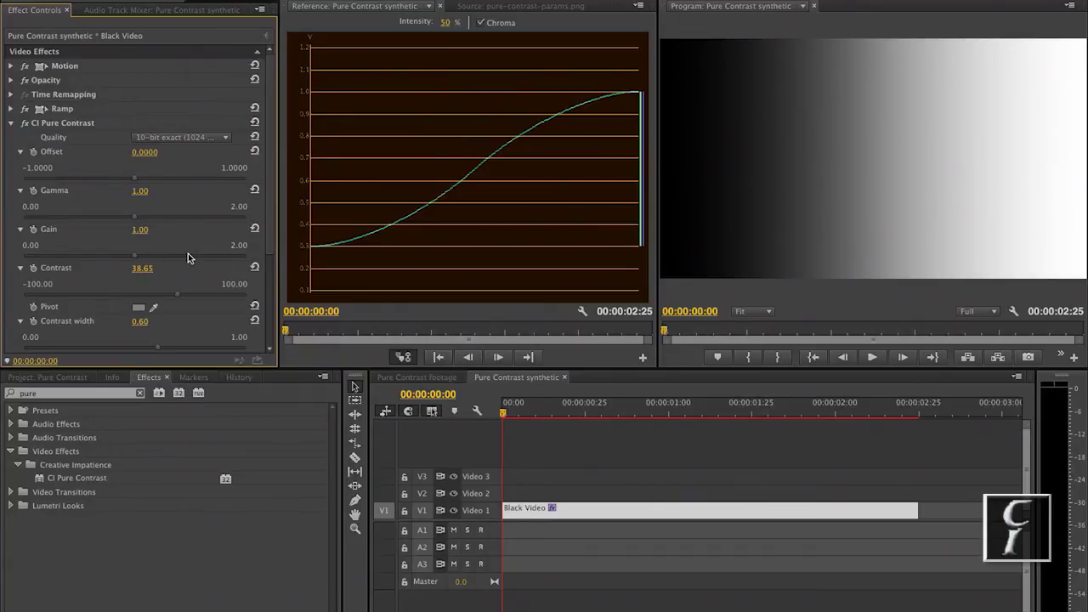
left_click(417, 377)
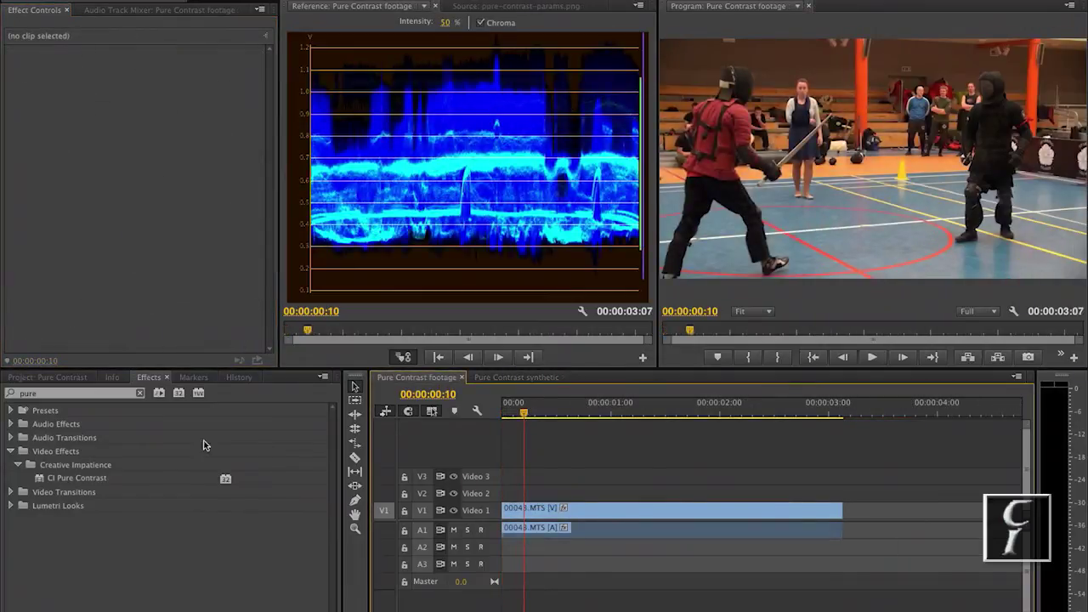
Apply CI Pure Contrast to the 00043.MTS fencing clip and lower Contrast to -31.90.
left_click(95, 478)
left_click_drag(95, 477, 598, 507)
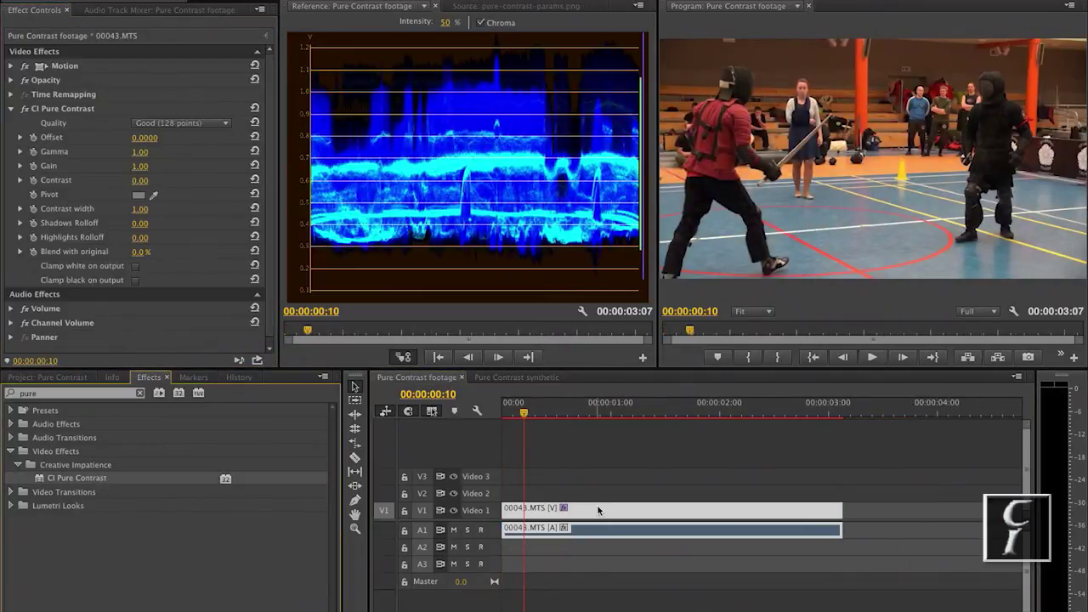
left_click(19, 180)
left_click_drag(134, 210, 99, 206)
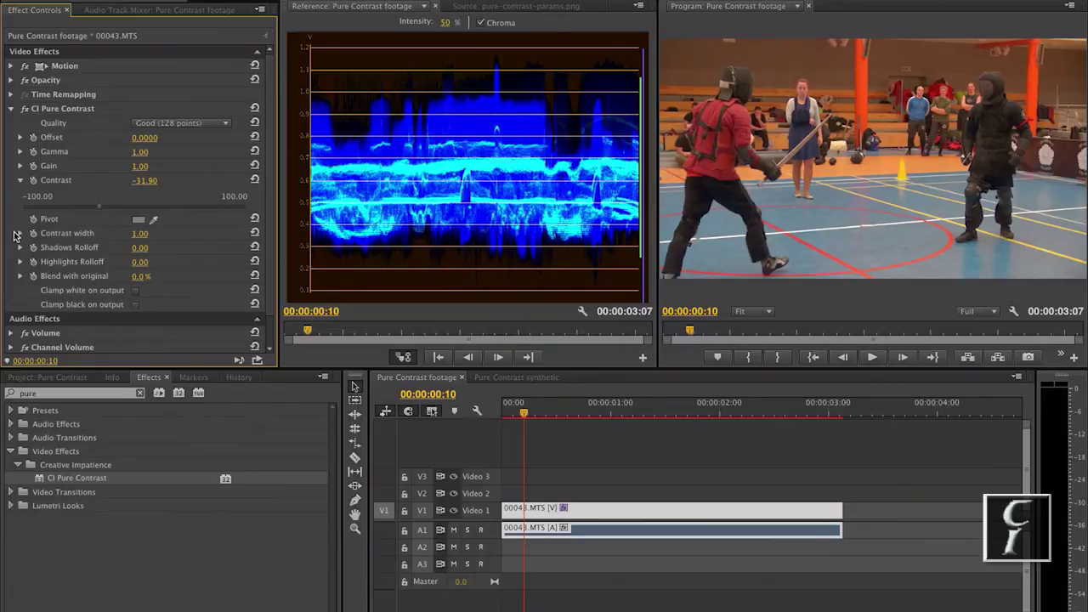
Set Highlights Rolloff to 0.21 and Shadows Rolloff to 0.14, then toggle the effect to compare.
left_click(21, 262)
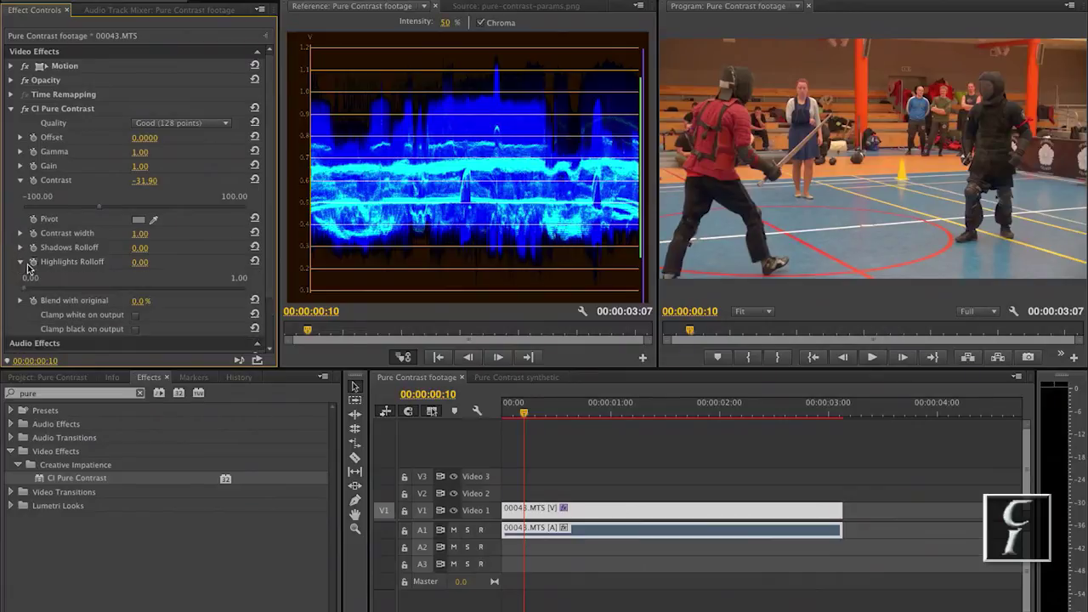
left_click_drag(24, 289, 52, 292)
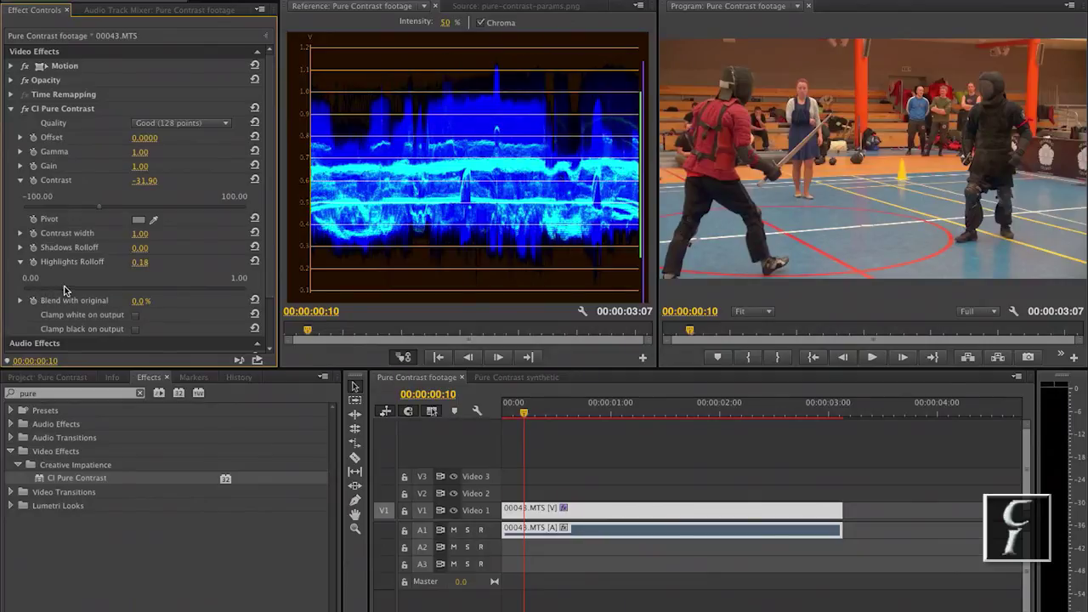
left_click_drag(64, 291, 71, 288)
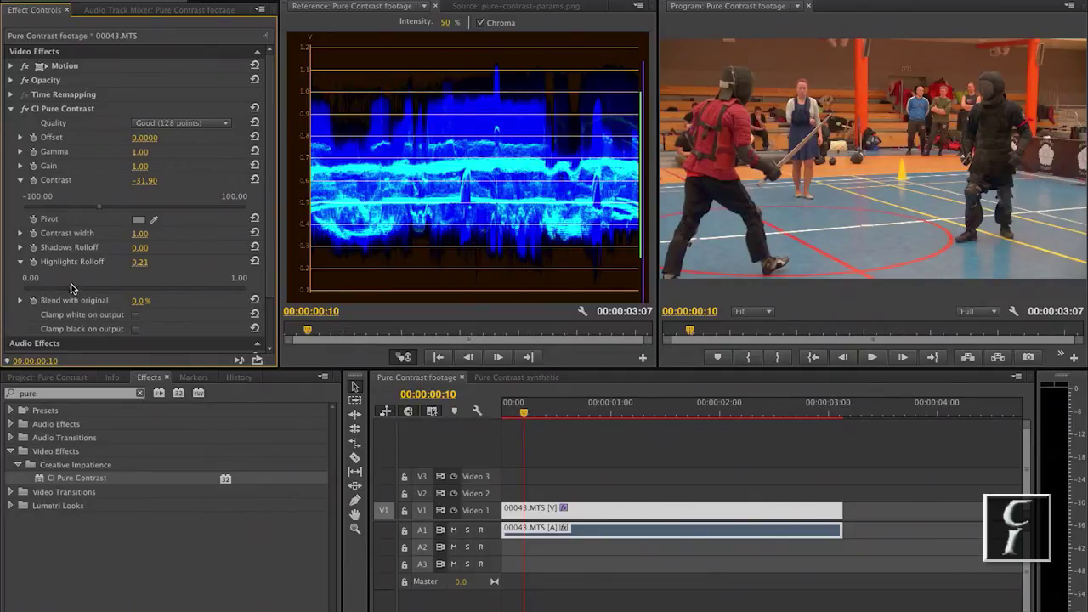
left_click(19, 247)
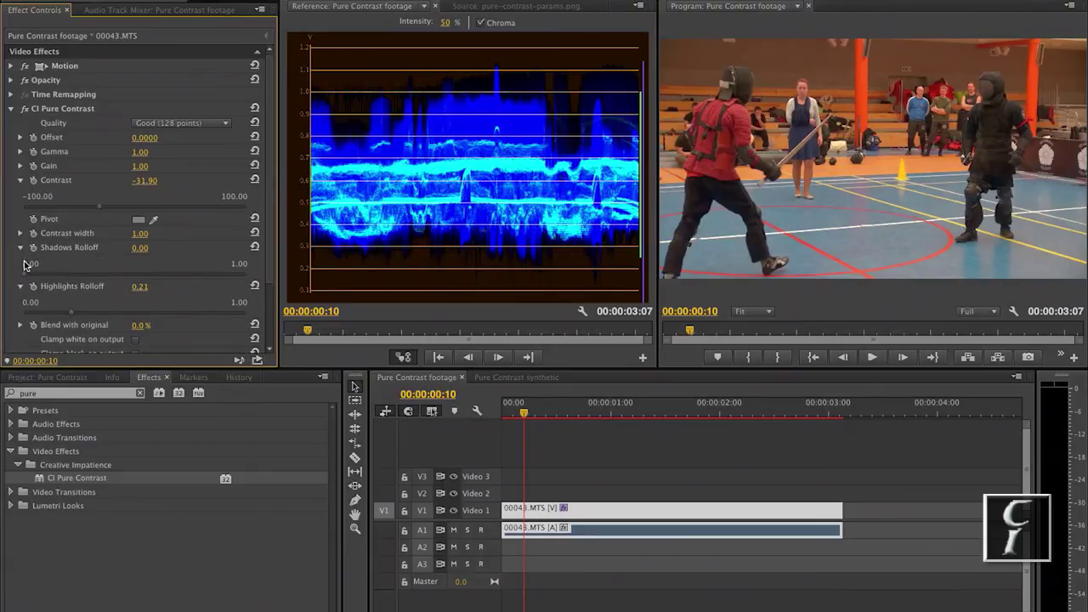
left_click_drag(28, 276, 55, 278)
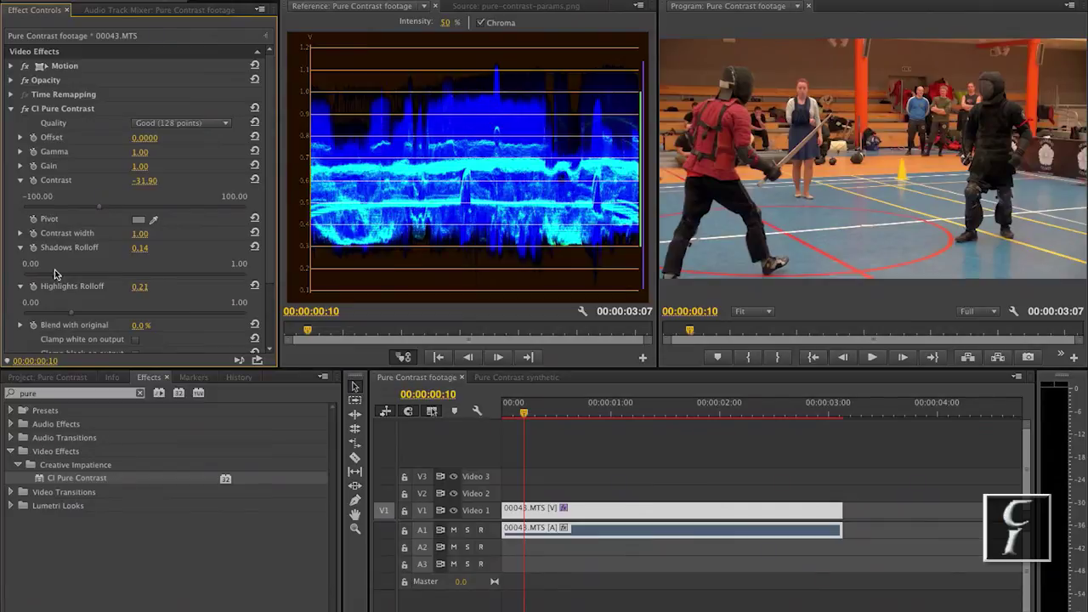
left_click(24, 110)
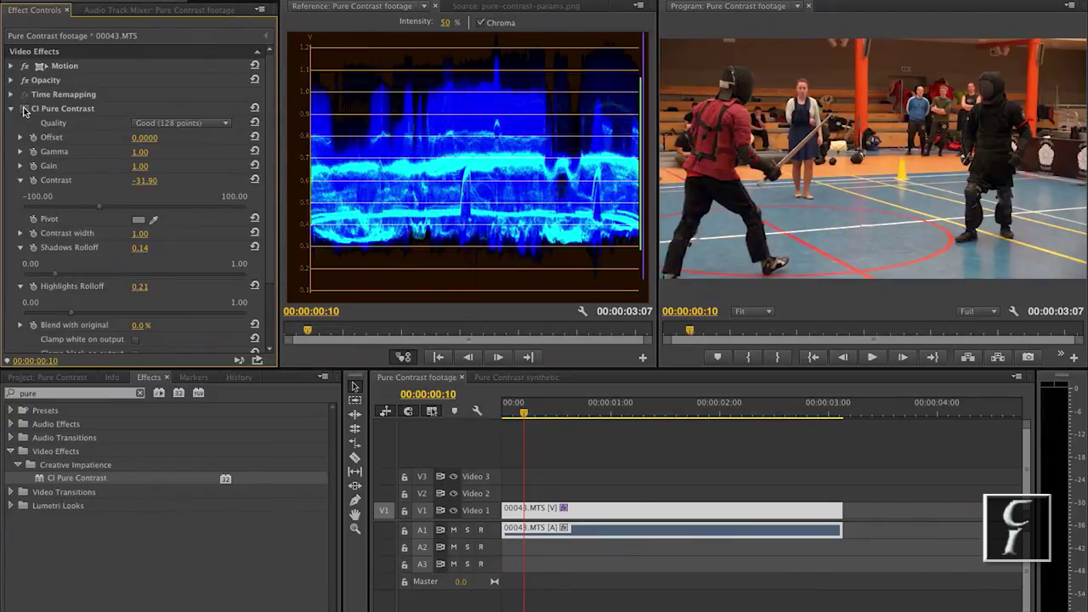
left_click(25, 109)
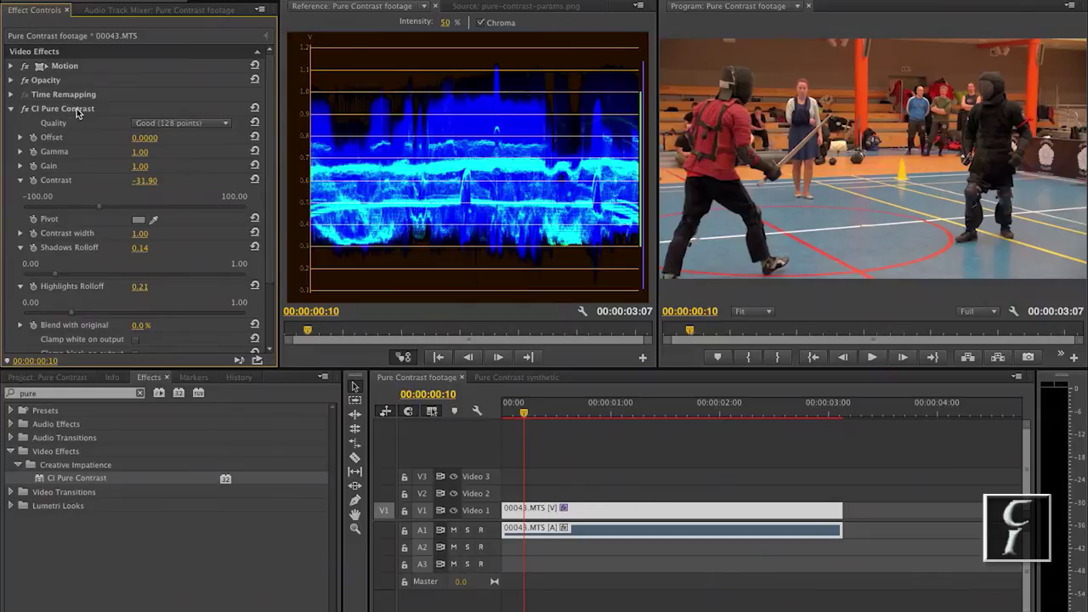
Reset CI Pure Contrast, raise Contrast to 42.94, and compare with the effect bypassed.
left_click(256, 110)
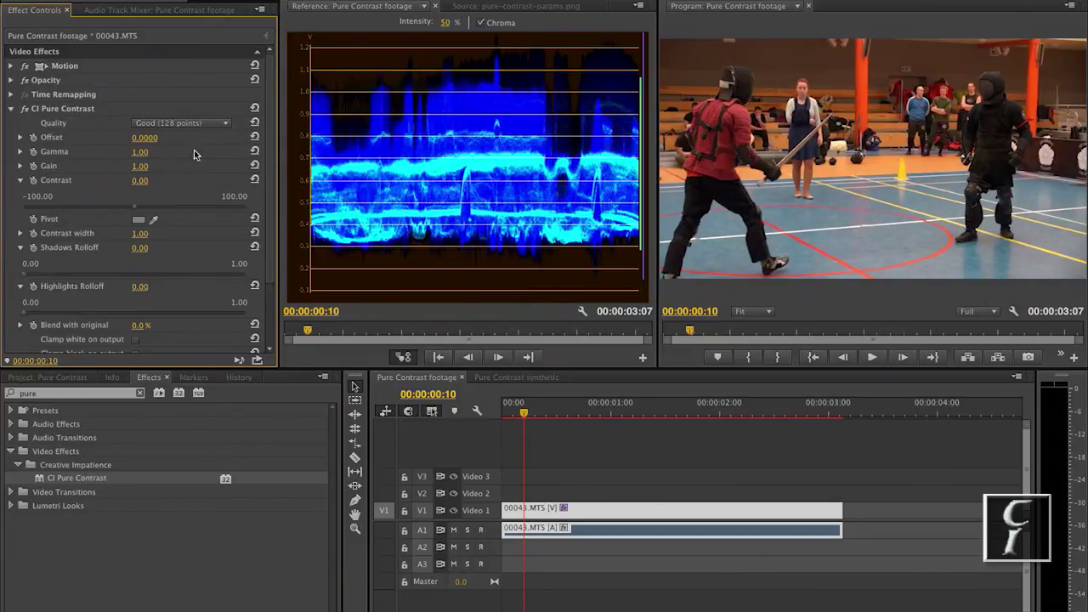
left_click_drag(136, 206, 182, 208)
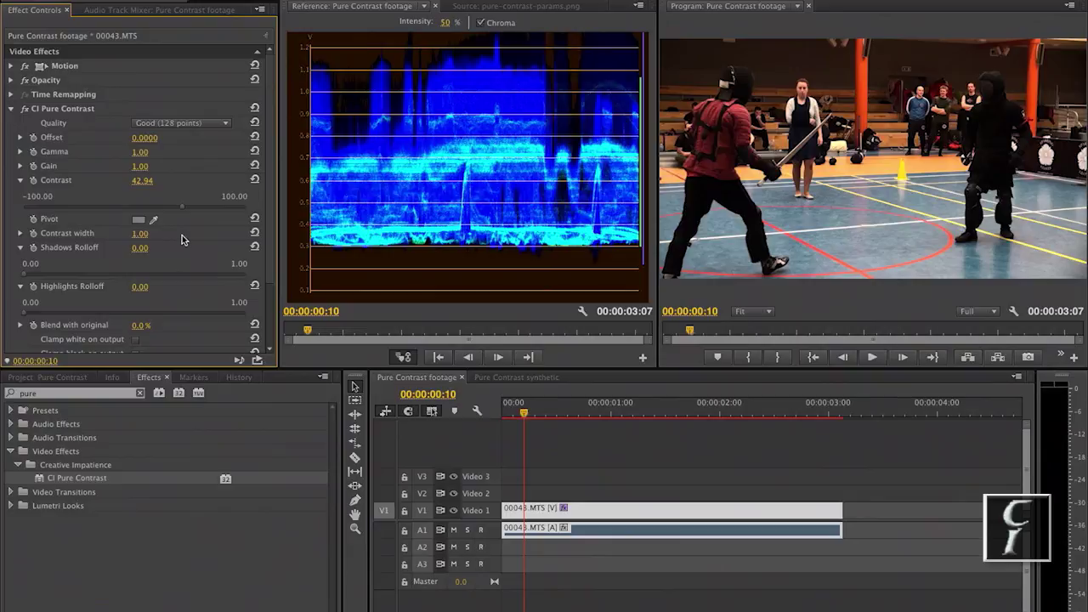
left_click(25, 109)
left_click(25, 109)
left_click(21, 137)
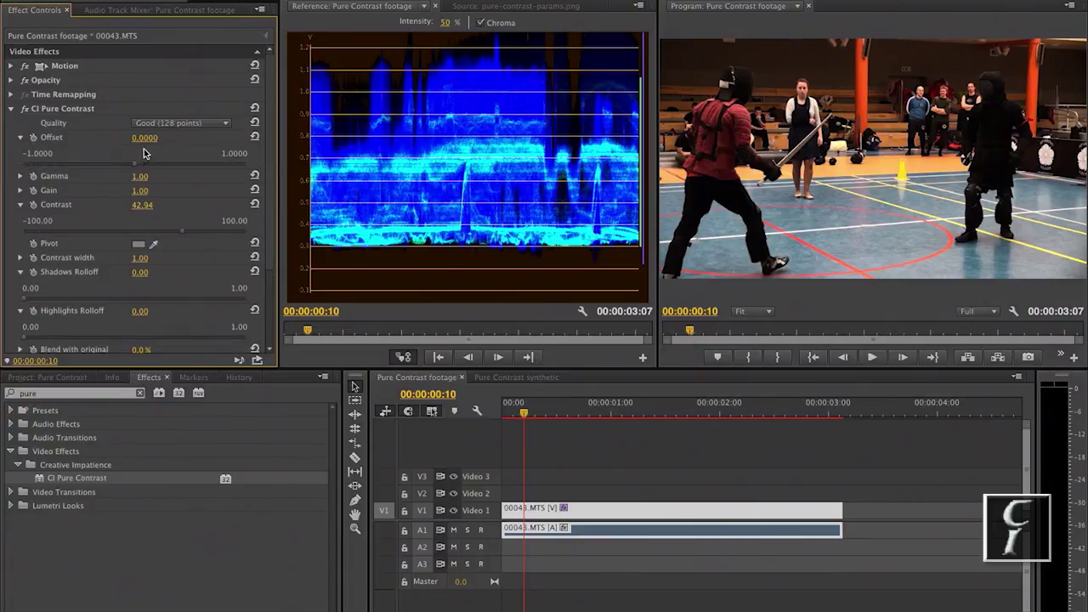
Set Offset to 0.0245, Gain to 0.91 and Gamma to 0.93, then compare before and after.
left_click(138, 166)
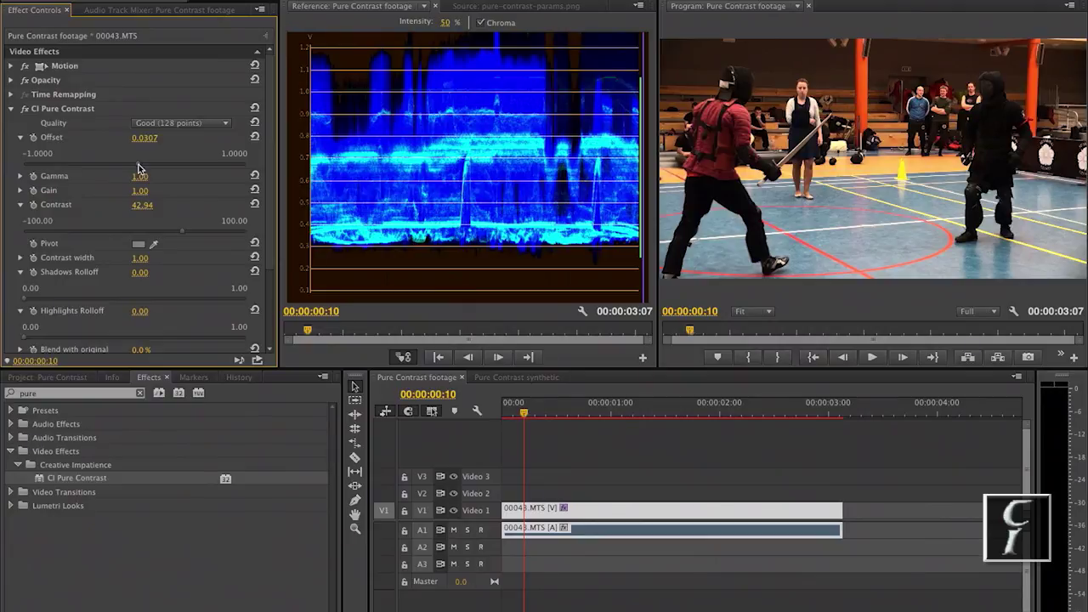
left_click_drag(139, 170, 138, 170)
left_click(21, 191)
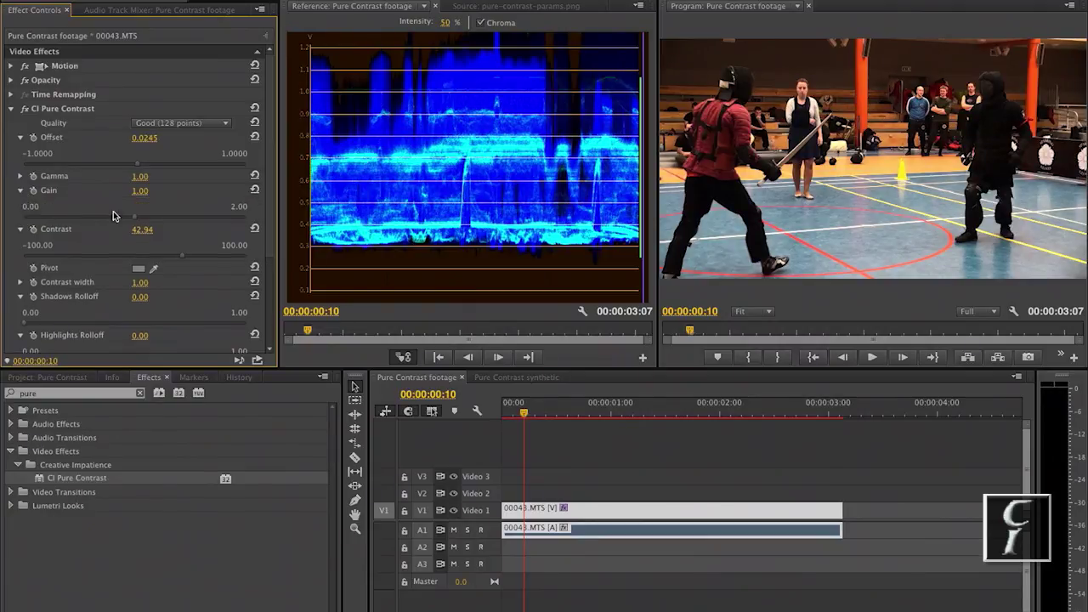
left_click_drag(136, 218, 125, 224)
left_click(21, 177)
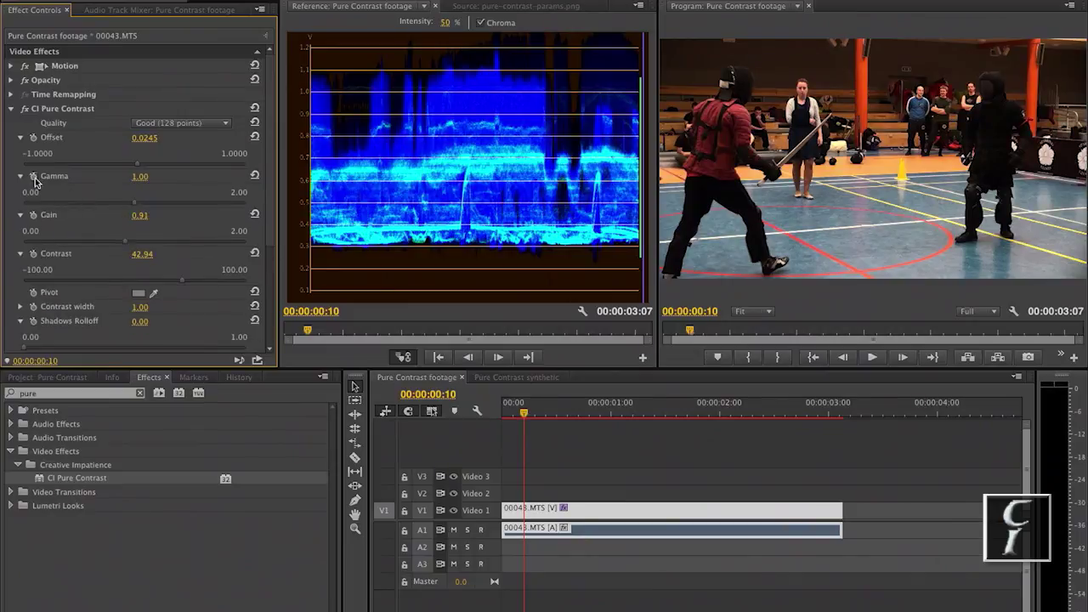
mouse_move(134, 205)
left_mouse_down()
mouse_move(149, 206)
mouse_move(127, 207)
left_mouse_up()
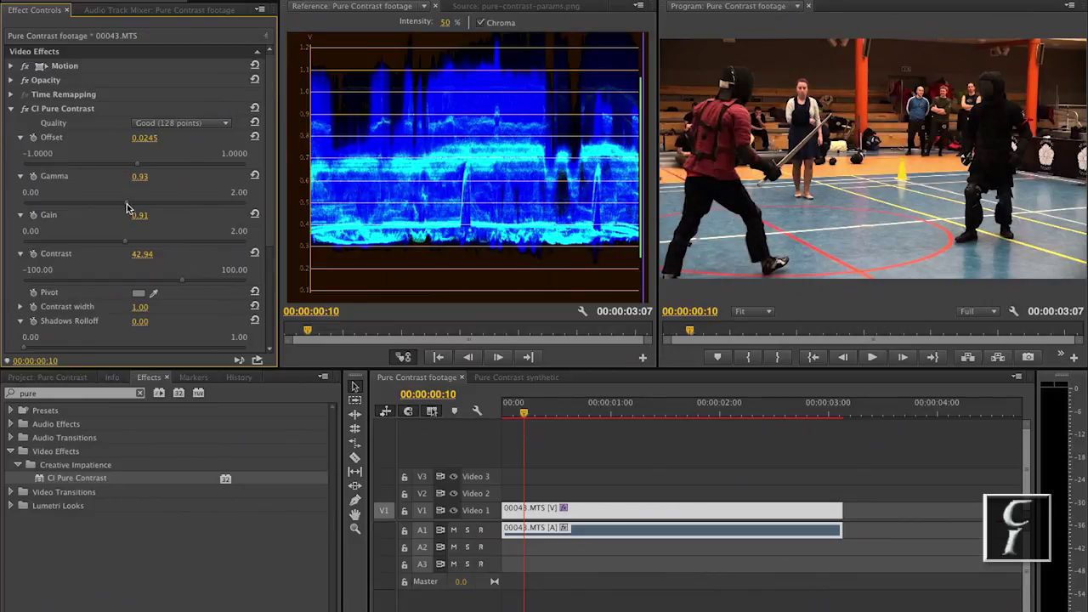
left_click(25, 110)
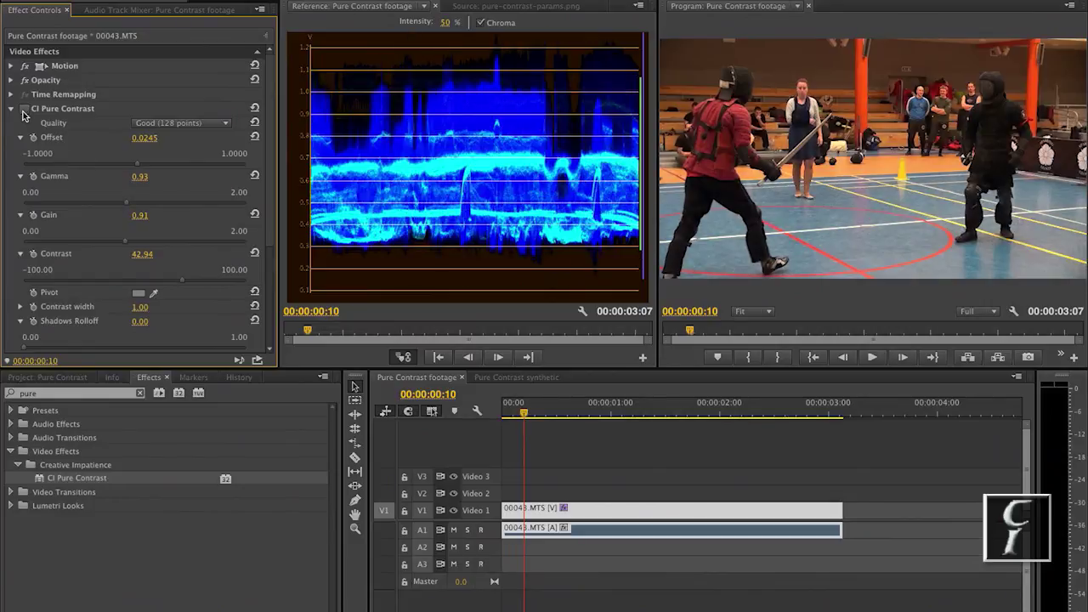
left_click(23, 110)
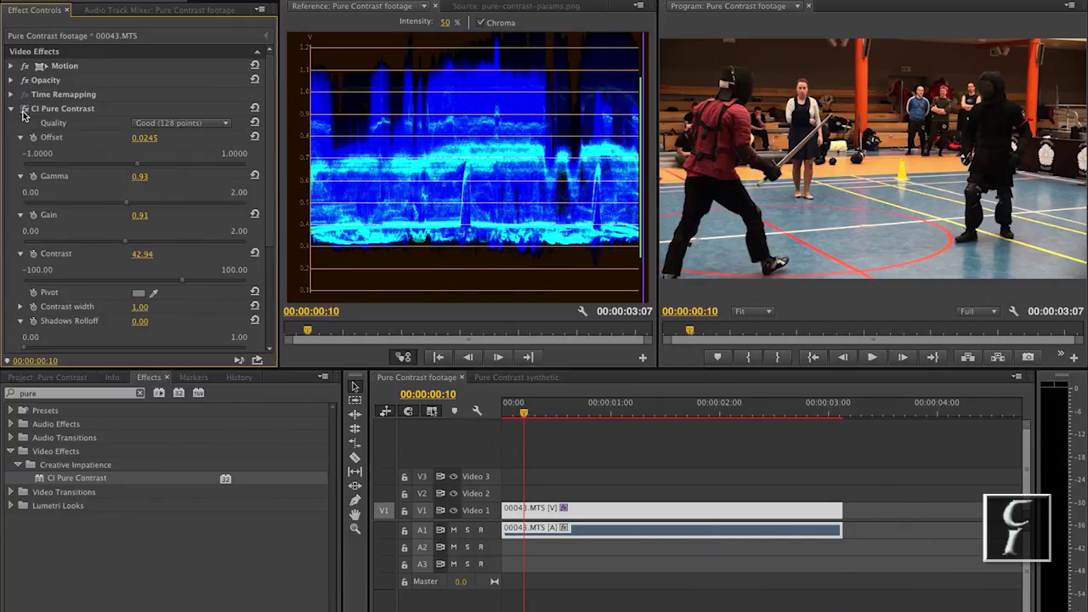
Enable Clamp white on output and toggle the effect off and on to compare.
scroll(270, 272, "down", 3)
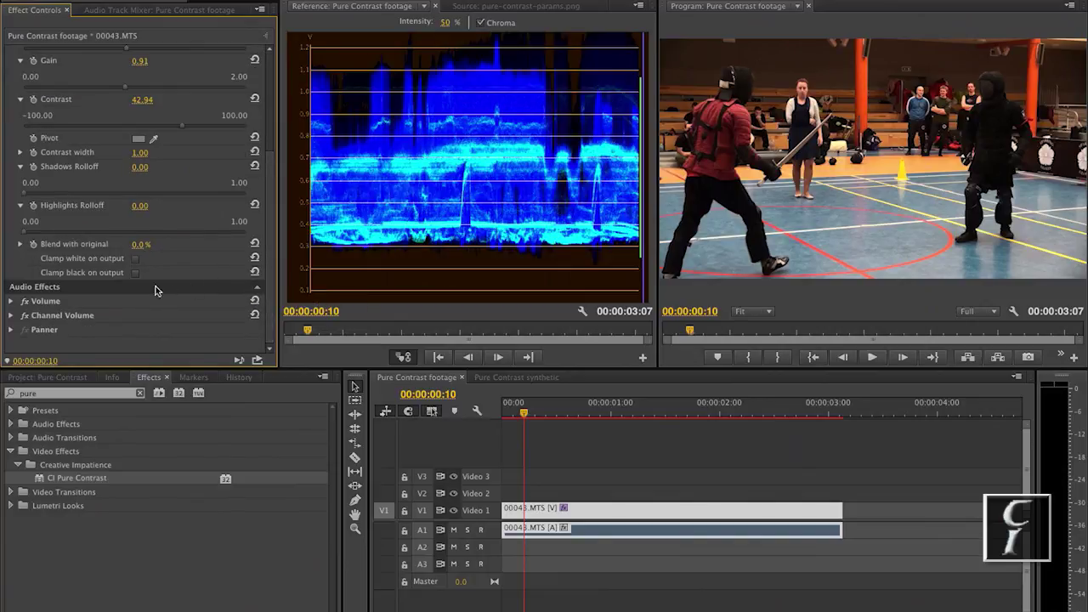
left_click(135, 258)
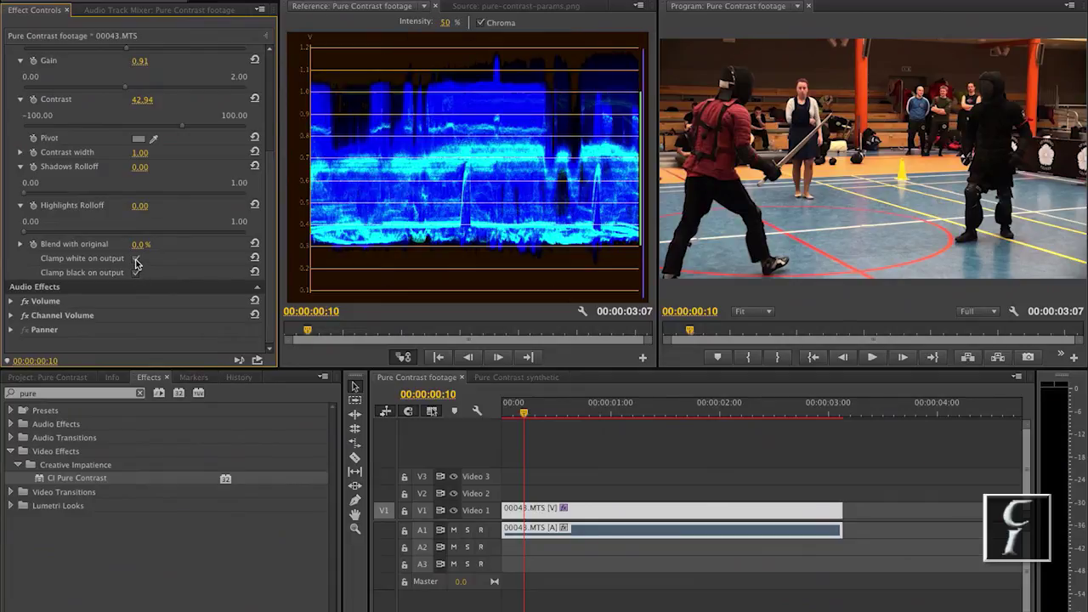
scroll(266, 137, "up", 5)
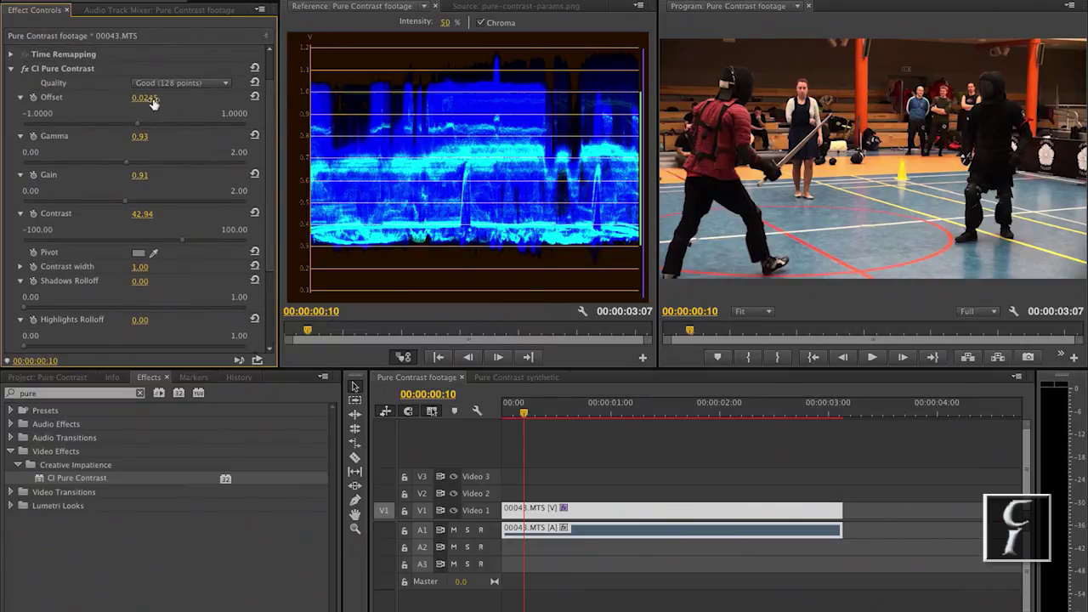
left_click(26, 72)
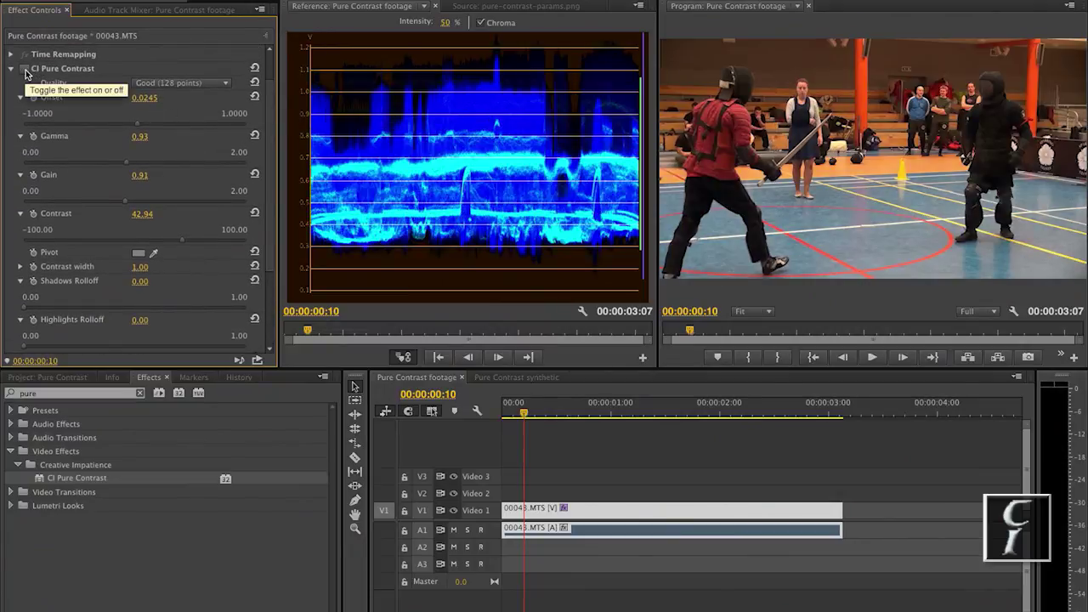
left_click(25, 71)
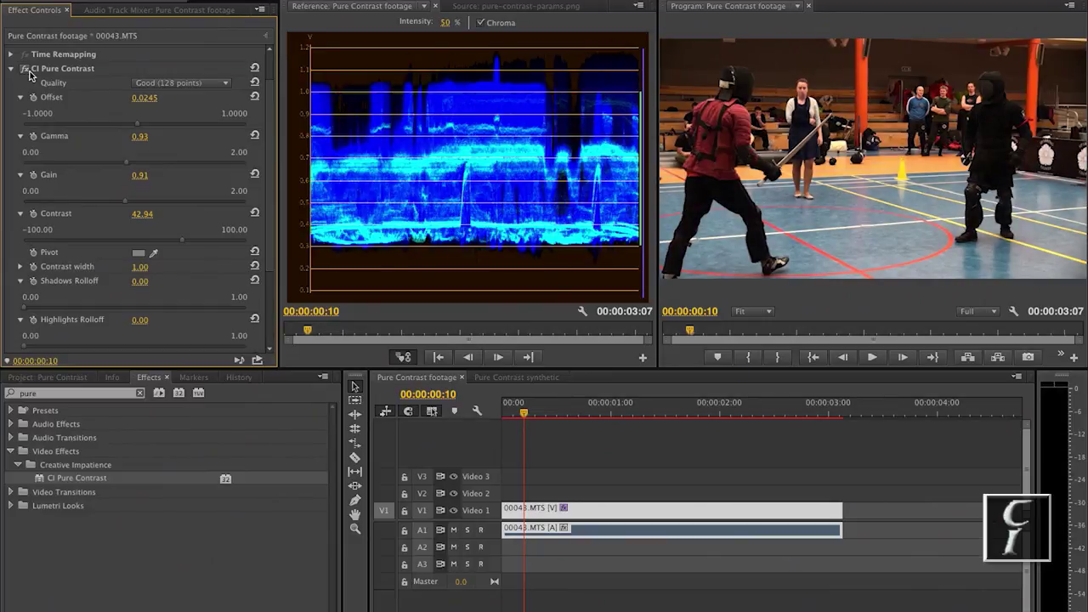
left_click(11, 69)
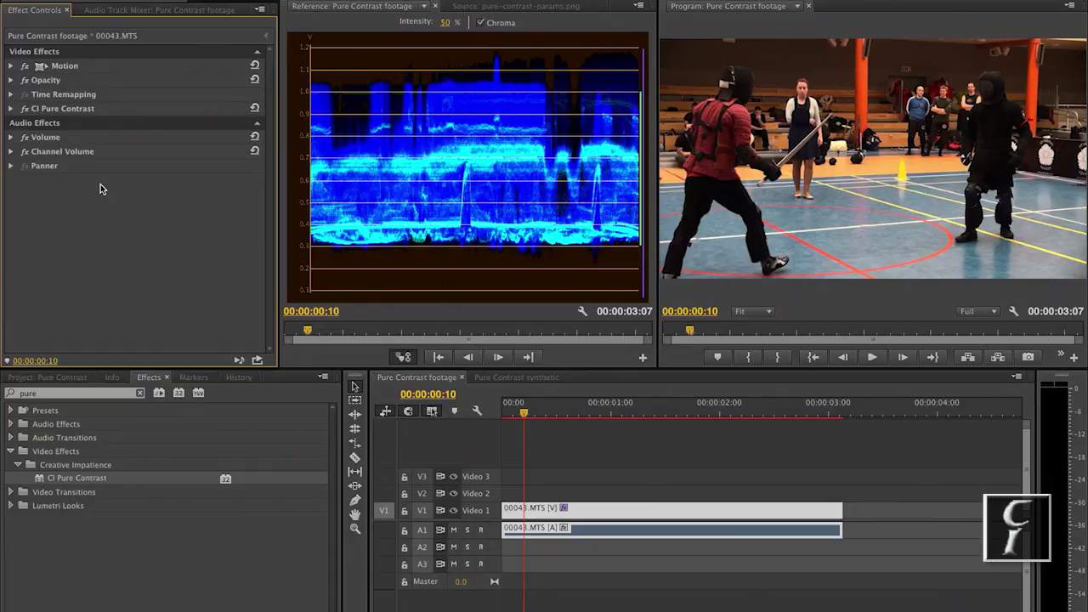
Render the work area previews and play the fencing sequence from the start.
key("Return")
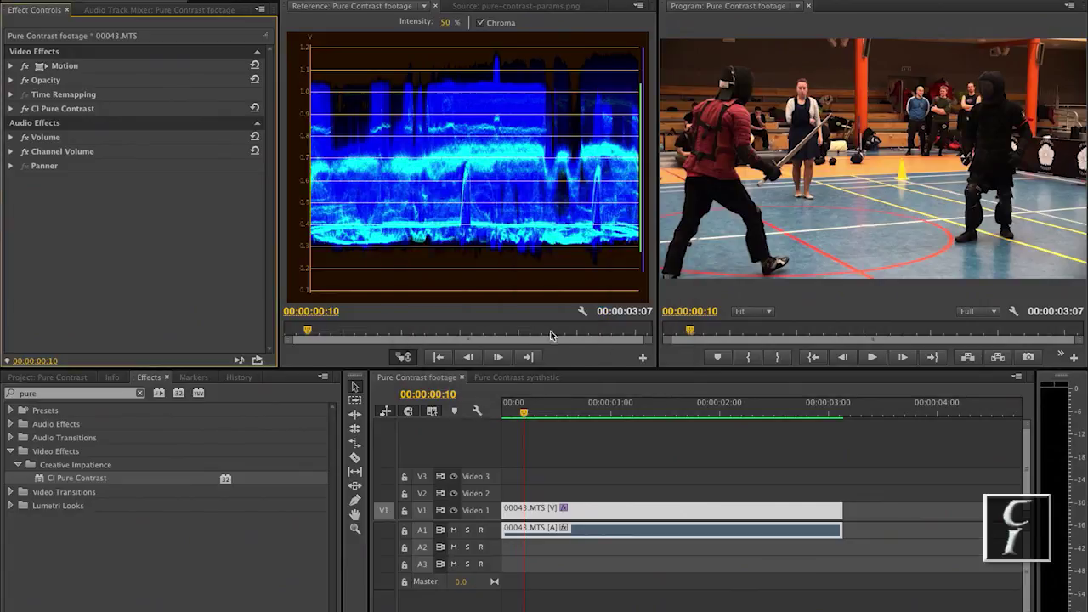
left_click(508, 415)
key("space")
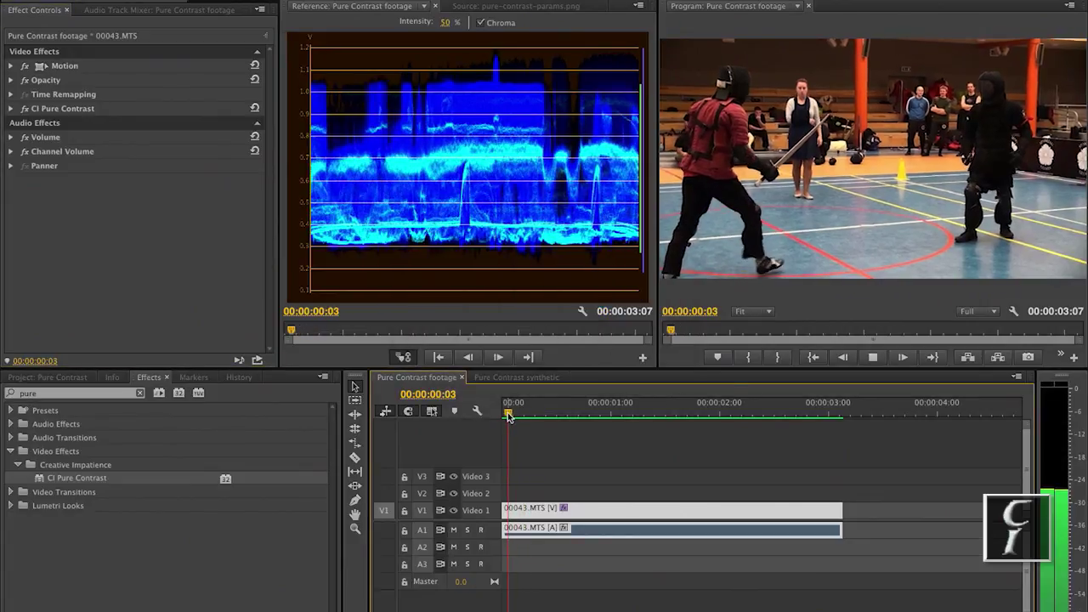